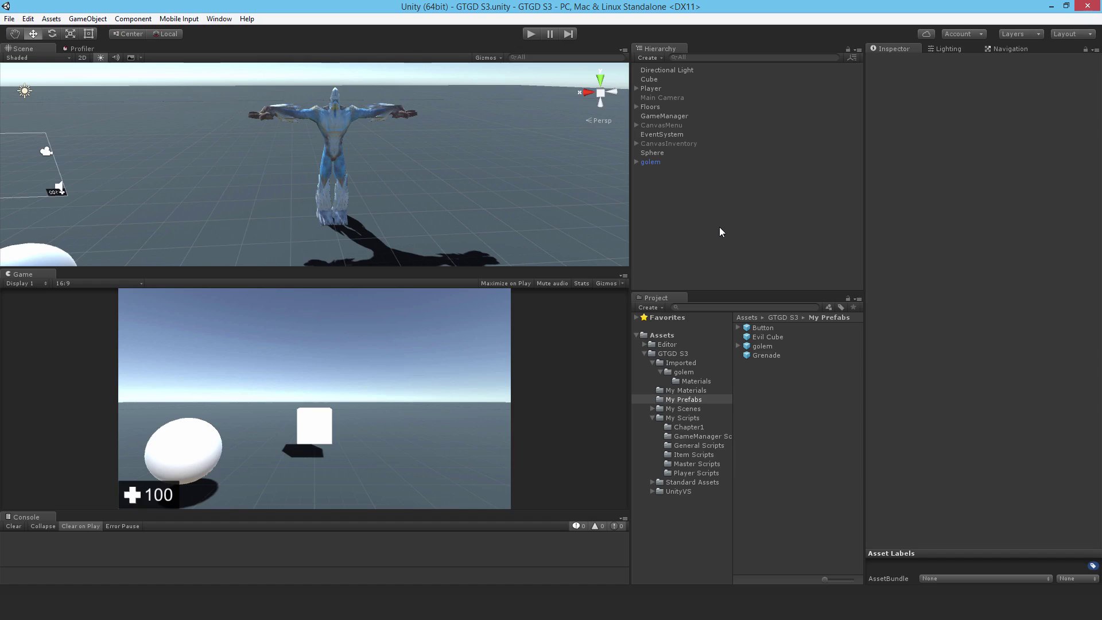
Step: Select the golem in the Hierarchy to show its Animator and Nav Mesh Agent in the Inspector
{"action": "left_click", "coordinate": [650, 163]}
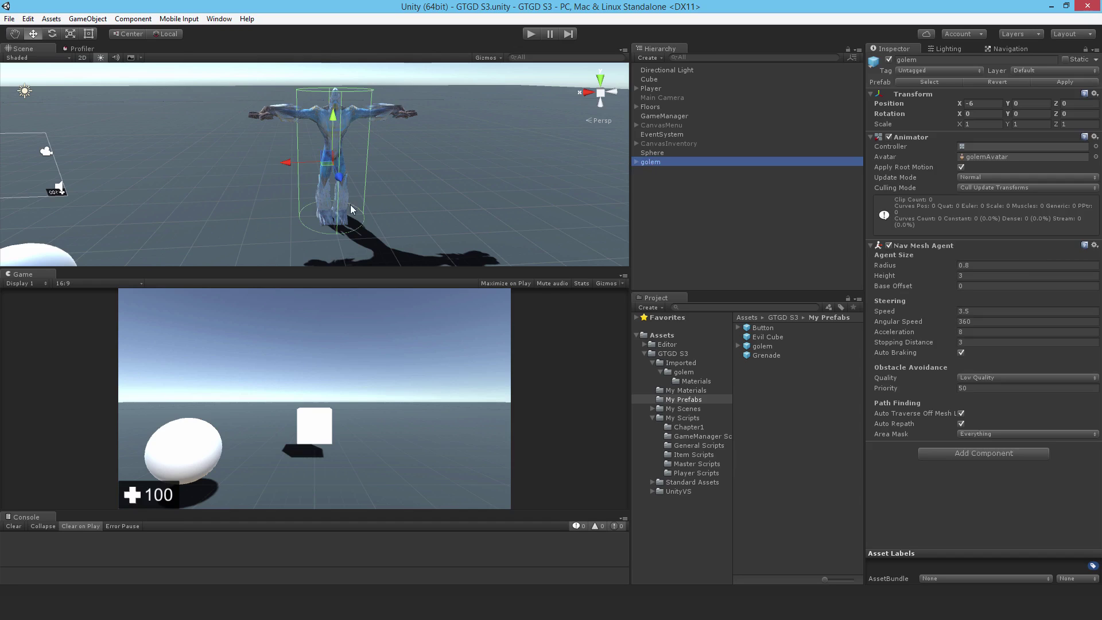
Step: Open the Create Ragdoll wizard via GameObject > 3D Object > Ragdoll and reposition its window
{"action": "left_click", "coordinate": [87, 19]}
{"action": "mouse_move", "coordinate": [111, 60]}
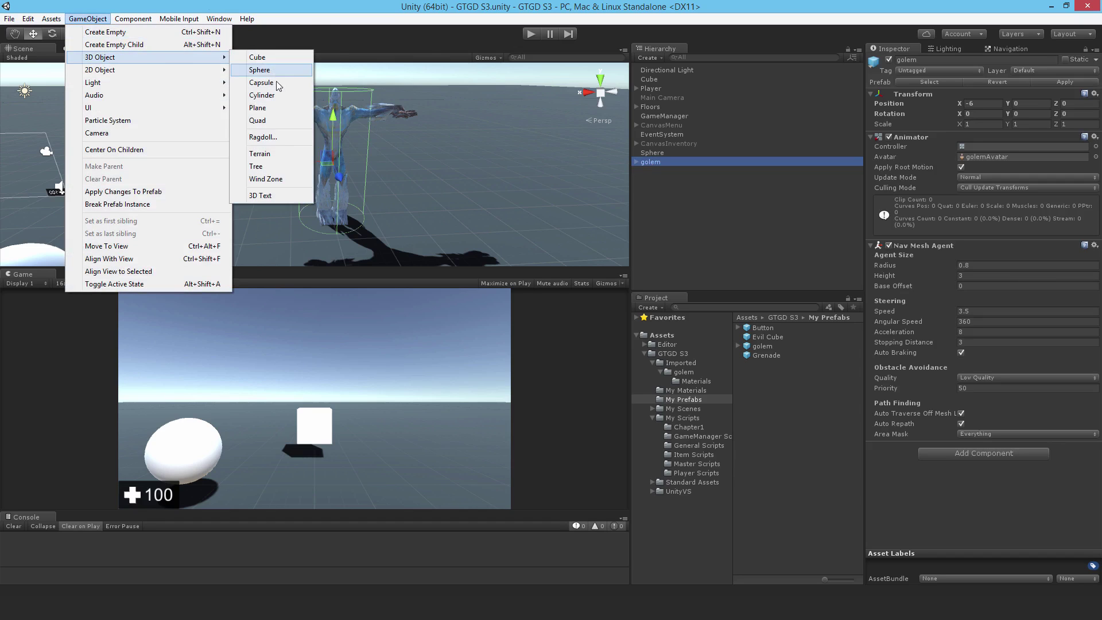
{"action": "left_click", "coordinate": [271, 137]}
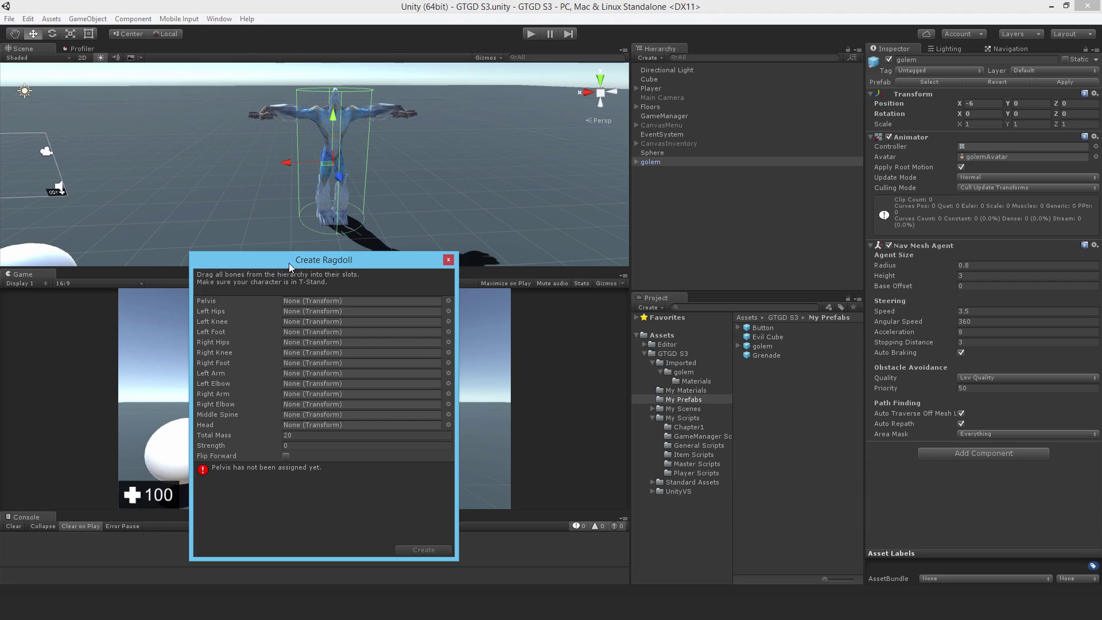
{"action": "left_click_drag", "start_coordinate": [288, 263], "coordinate": [380, 197]}
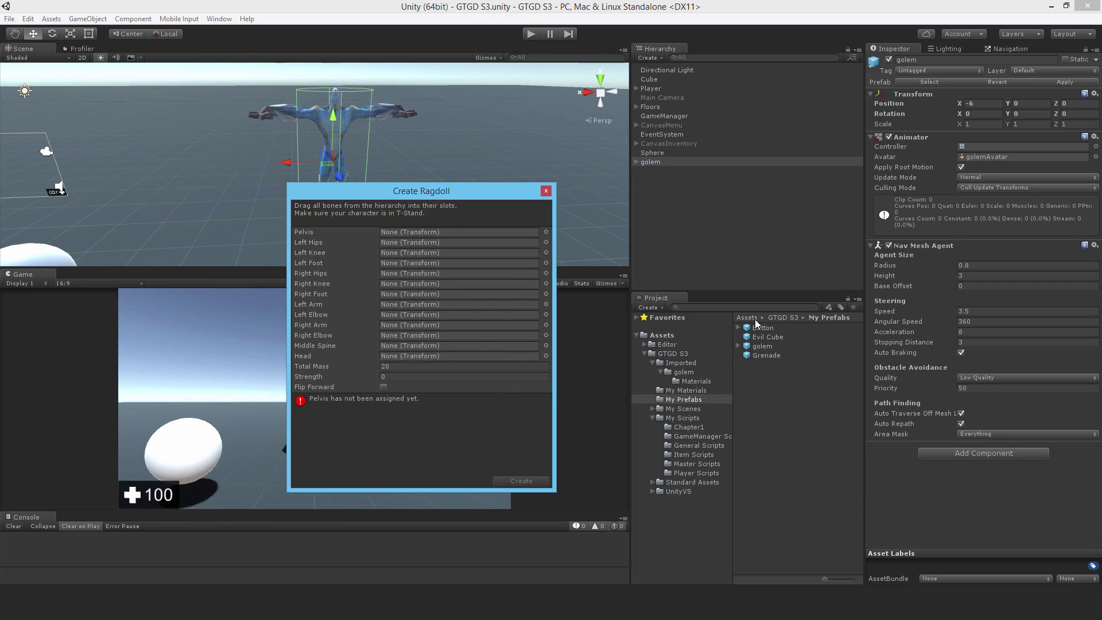
Step: Assign Bip001 Pelvis, L Thigh and L Calf to the Pelvis, Left Hip and Left Knee slots
{"action": "left_click", "coordinate": [636, 161], "text": "alt"}
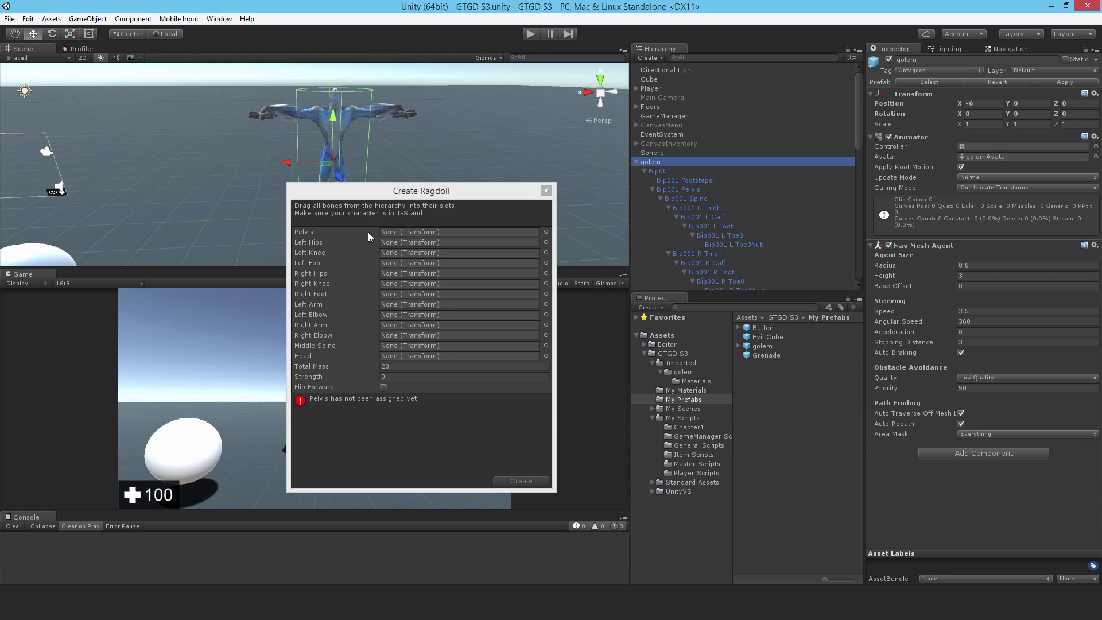
{"action": "left_click_drag", "start_coordinate": [677, 188], "coordinate": [436, 233]}
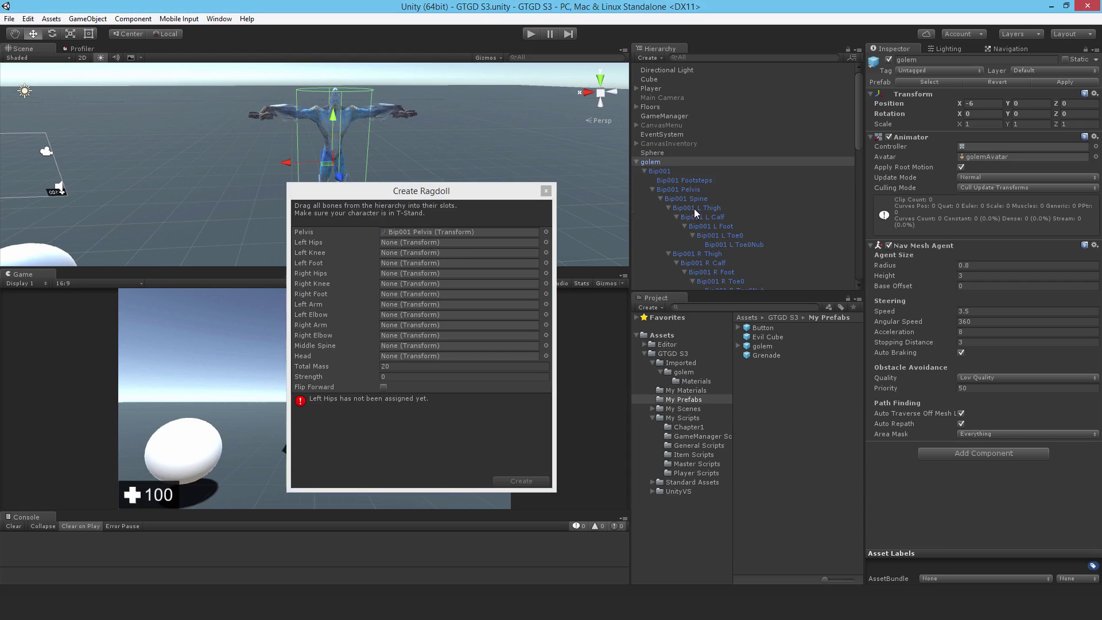
{"action": "left_click_drag", "start_coordinate": [694, 208], "coordinate": [398, 245]}
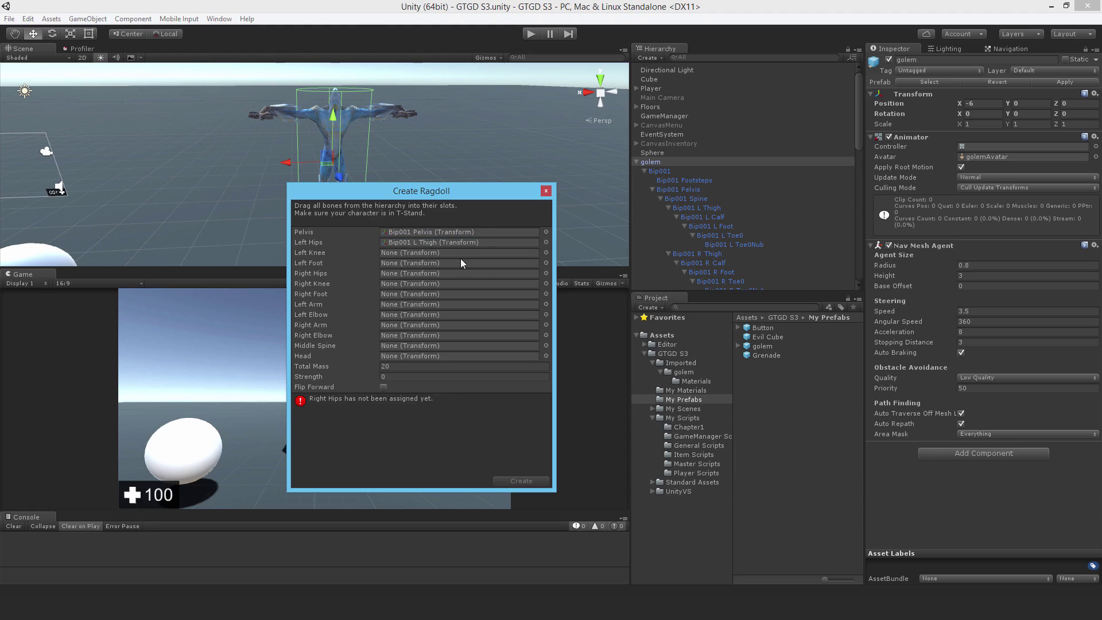
{"action": "left_click_drag", "start_coordinate": [705, 218], "coordinate": [409, 255]}
Step: Fill the Left Foot and right leg slots with Bip001 L Foot, R Thigh, R Calf and R Foot
{"action": "left_click_drag", "start_coordinate": [402, 195], "coordinate": [357, 252]}
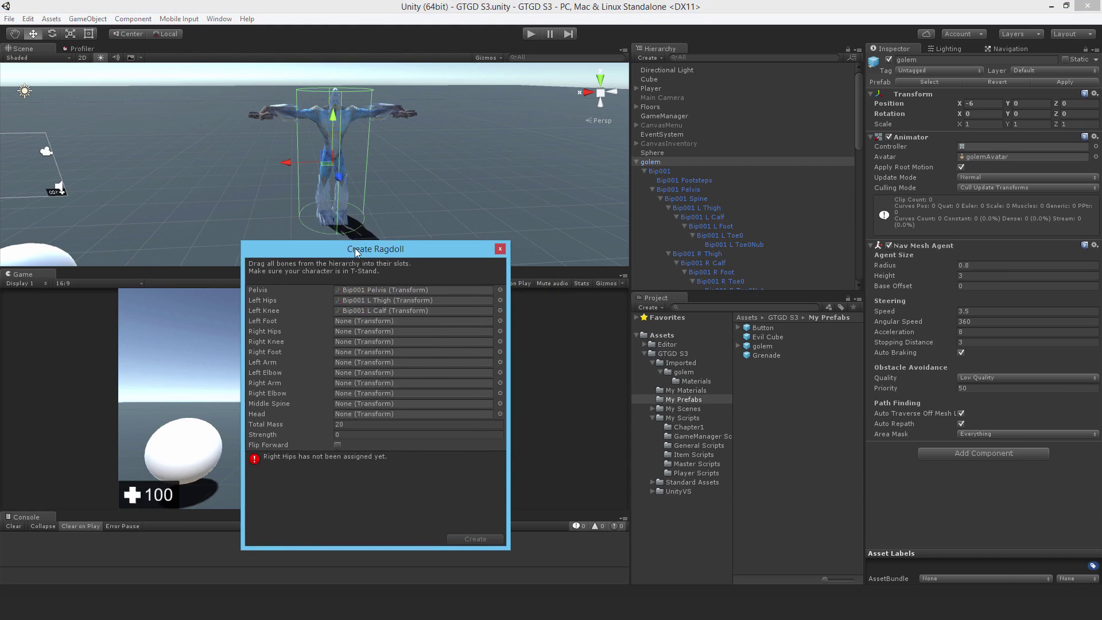
{"action": "left_click", "coordinate": [705, 220]}
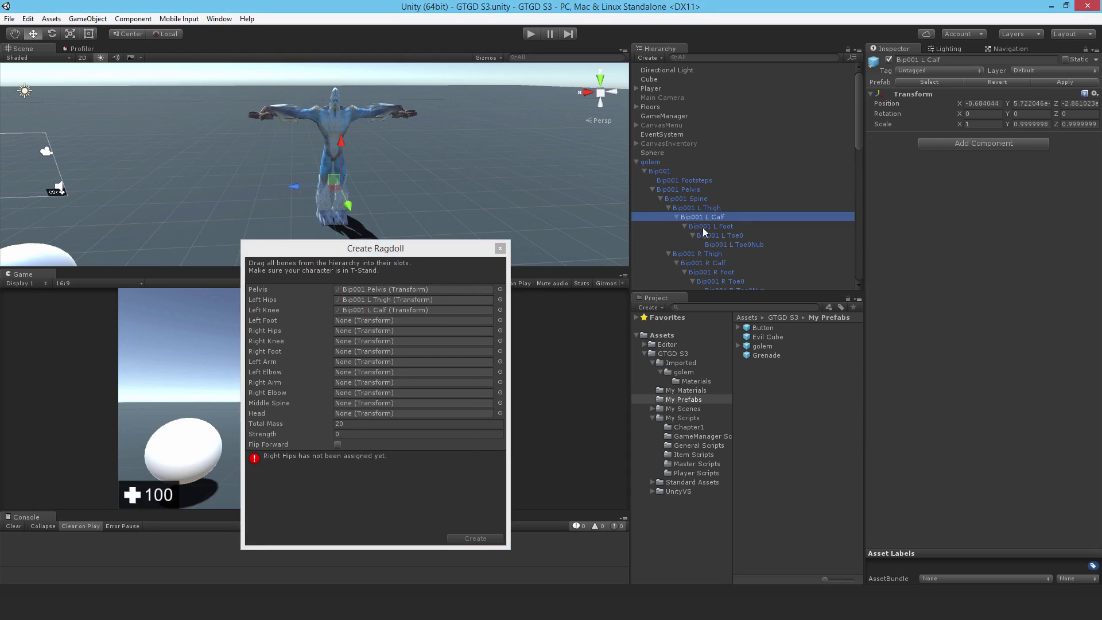
{"action": "scroll", "coordinate": [698, 223], "scroll_direction": "down", "scroll_amount": 3}
{"action": "left_click_drag", "start_coordinate": [698, 220], "coordinate": [350, 332]}
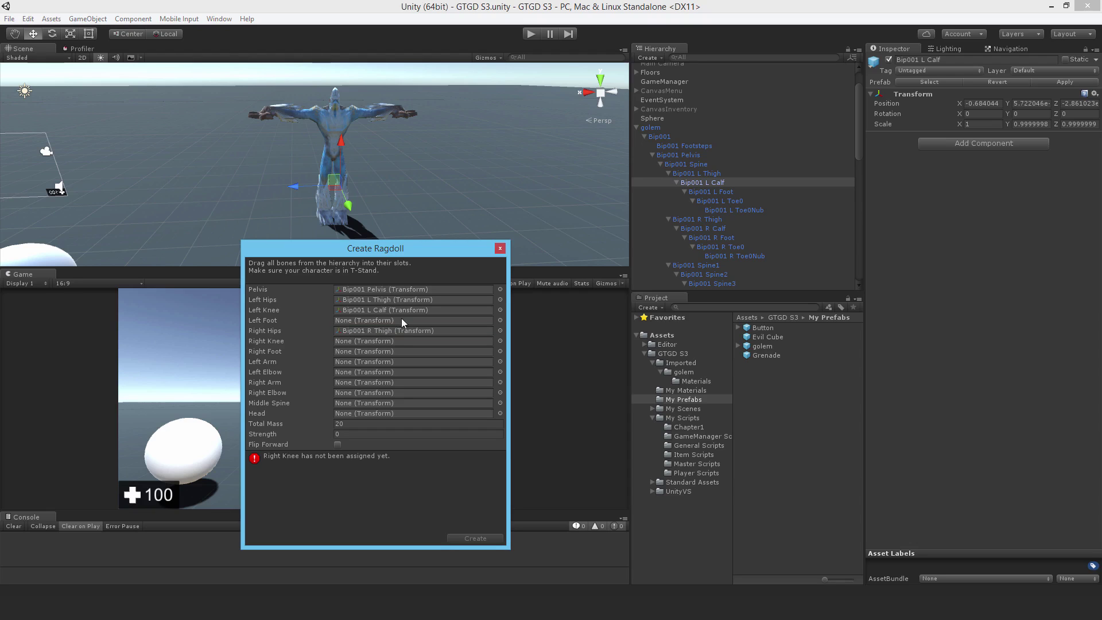
{"action": "left_click_drag", "start_coordinate": [713, 194], "coordinate": [354, 322]}
{"action": "left_click_drag", "start_coordinate": [712, 228], "coordinate": [377, 340]}
{"action": "left_click_drag", "start_coordinate": [735, 239], "coordinate": [357, 352]}
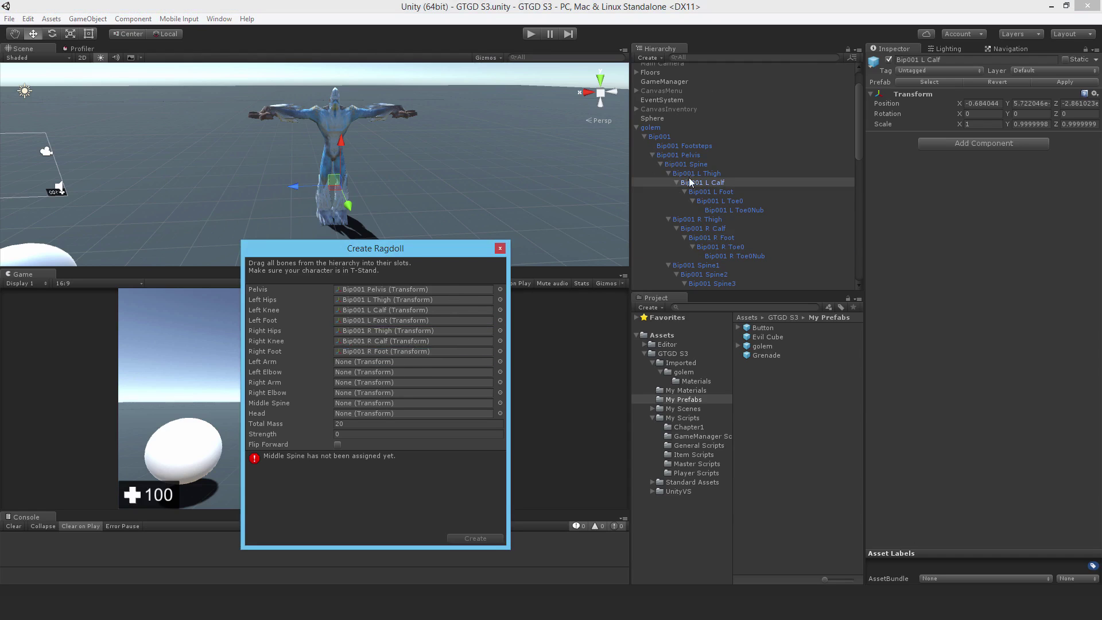
{"action": "left_click_drag", "start_coordinate": [859, 122], "coordinate": [859, 133]}
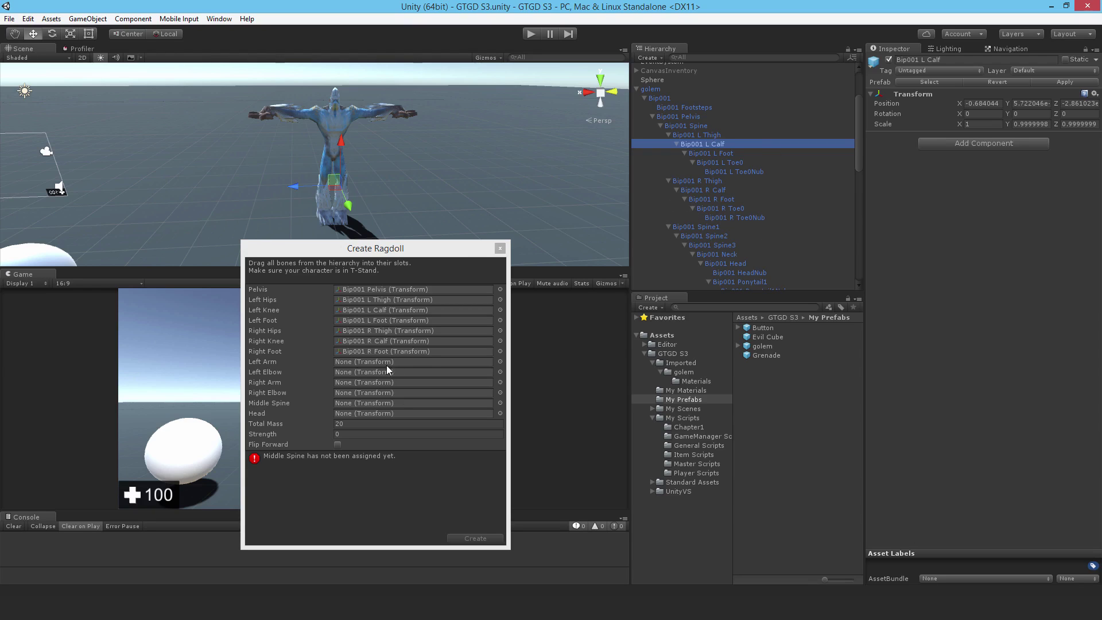
Step: Assign Bip001 L UpperArm and L Forearm to the Left Arm and Left Elbow slots
{"action": "scroll", "coordinate": [708, 198], "scroll_direction": "down", "scroll_amount": 3}
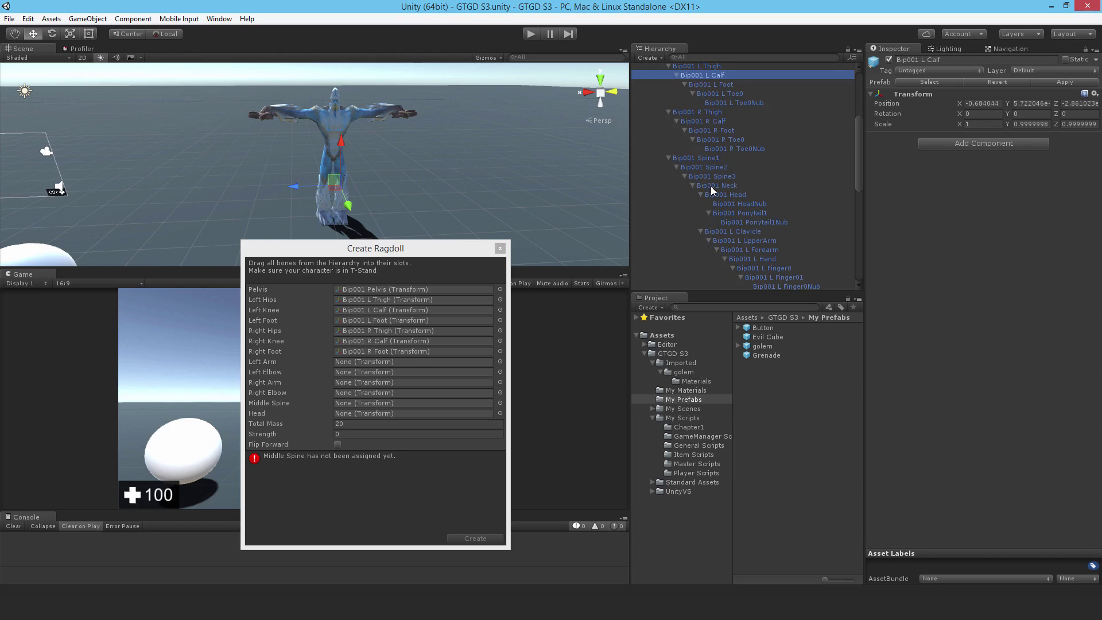
{"action": "scroll", "coordinate": [721, 220], "scroll_direction": "down", "scroll_amount": 4}
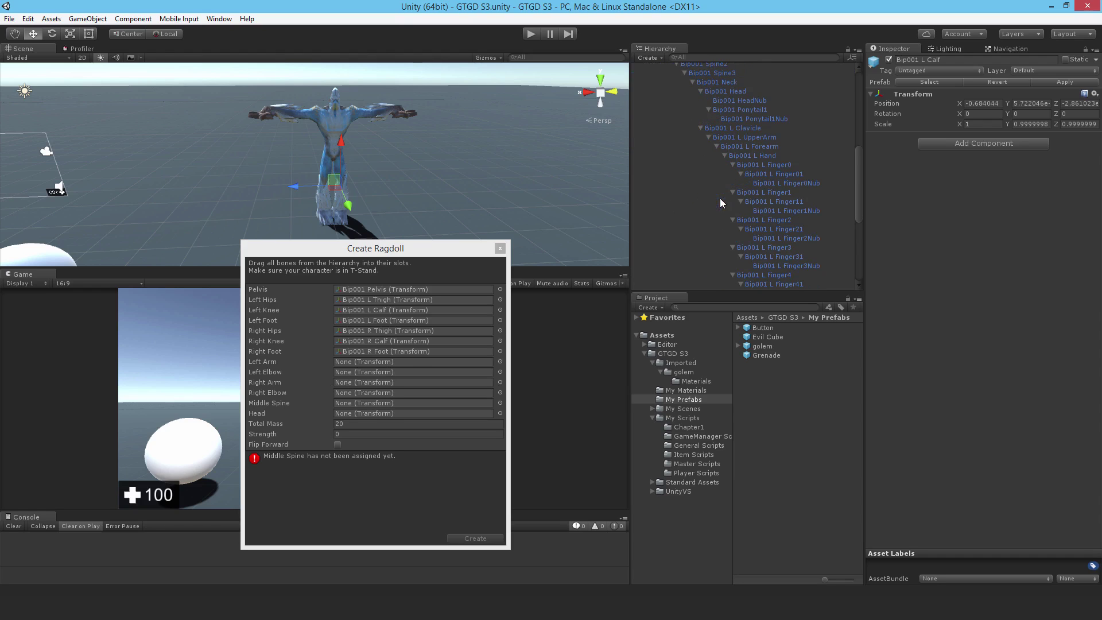
{"action": "left_click_drag", "start_coordinate": [746, 136], "coordinate": [348, 364]}
{"action": "left_click_drag", "start_coordinate": [752, 147], "coordinate": [359, 370]}
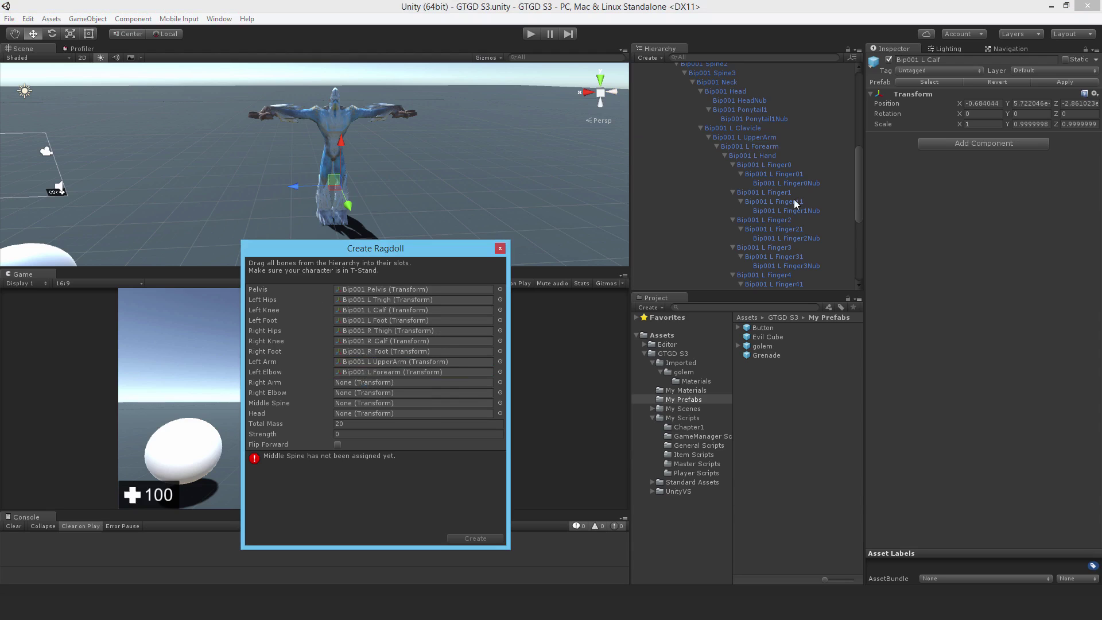
Step: Assign Bip001 R UpperArm, R Forearm, Spine3 and Head to the Right Arm, Right Elbow, Middle Spine and Head slots
{"action": "left_click_drag", "start_coordinate": [859, 174], "coordinate": [855, 216]}
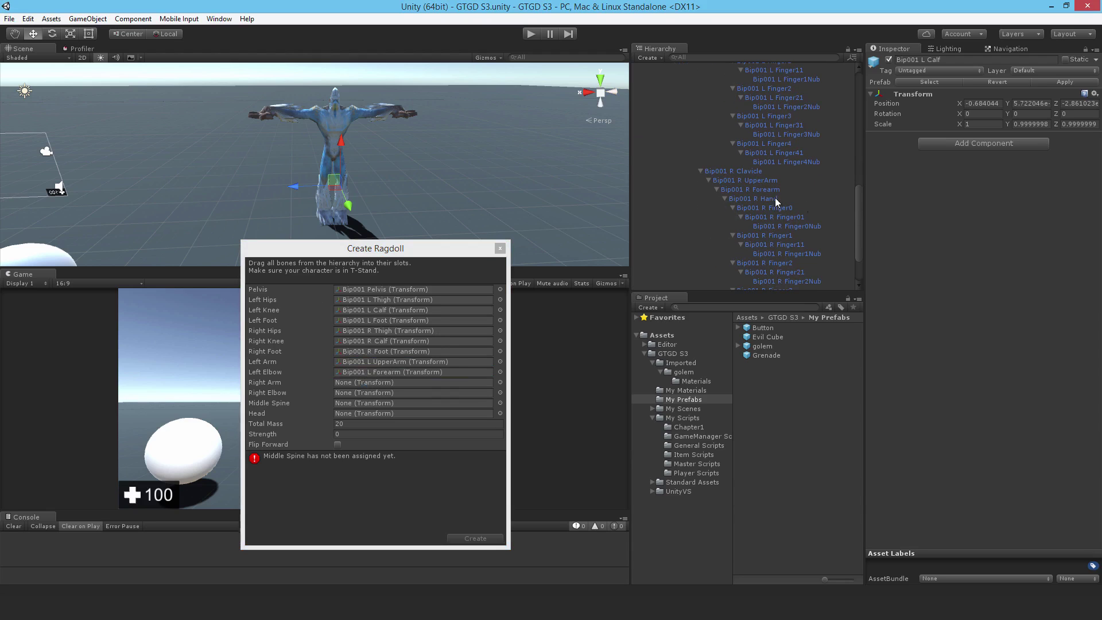
{"action": "left_click", "coordinate": [726, 181]}
{"action": "left_click_drag", "start_coordinate": [726, 182], "coordinate": [360, 381]}
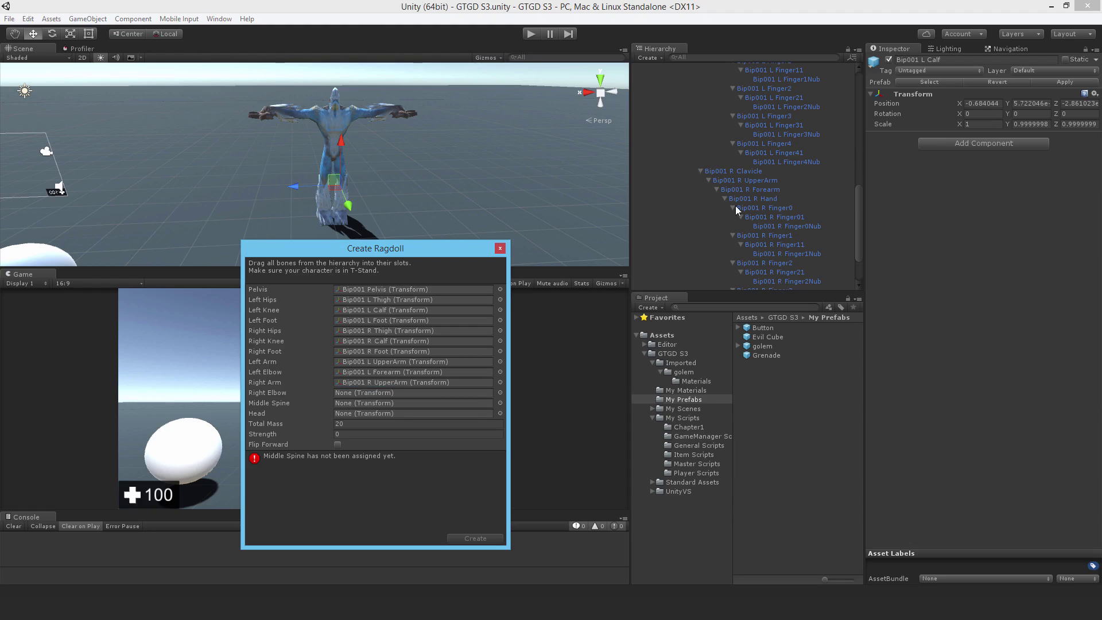
{"action": "left_click_drag", "start_coordinate": [741, 189], "coordinate": [365, 392]}
{"action": "left_click_drag", "start_coordinate": [860, 208], "coordinate": [863, 150]}
{"action": "left_click_drag", "start_coordinate": [726, 134], "coordinate": [349, 401]}
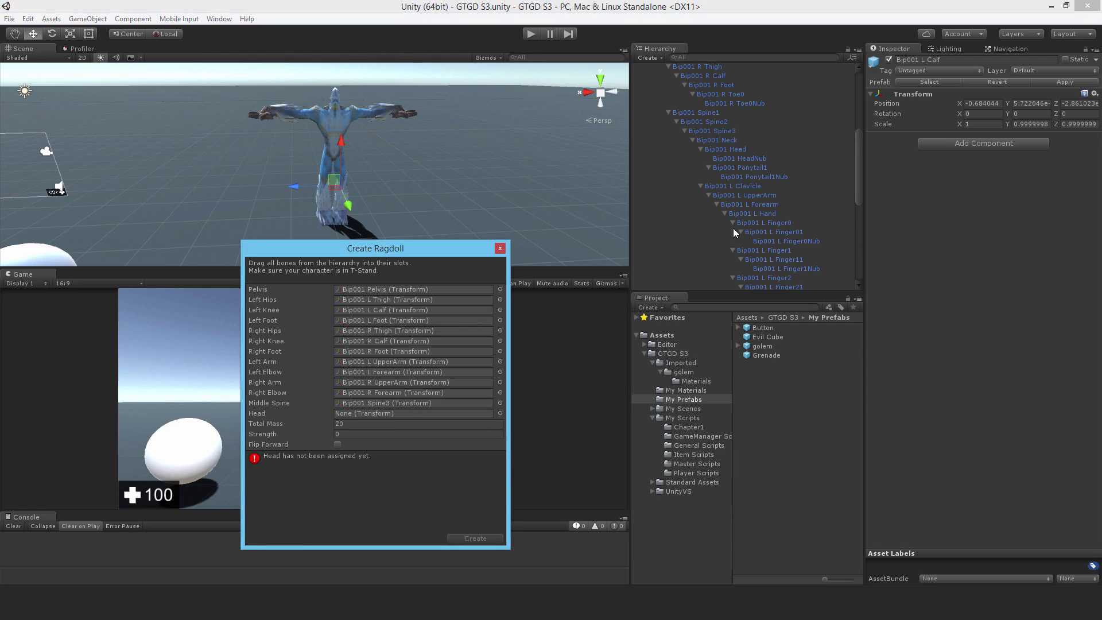
{"action": "left_click_drag", "start_coordinate": [729, 150], "coordinate": [353, 415]}
Step: Set the ragdoll's Total Mass to 150 and Strength to 50
{"action": "left_click", "coordinate": [363, 423]}
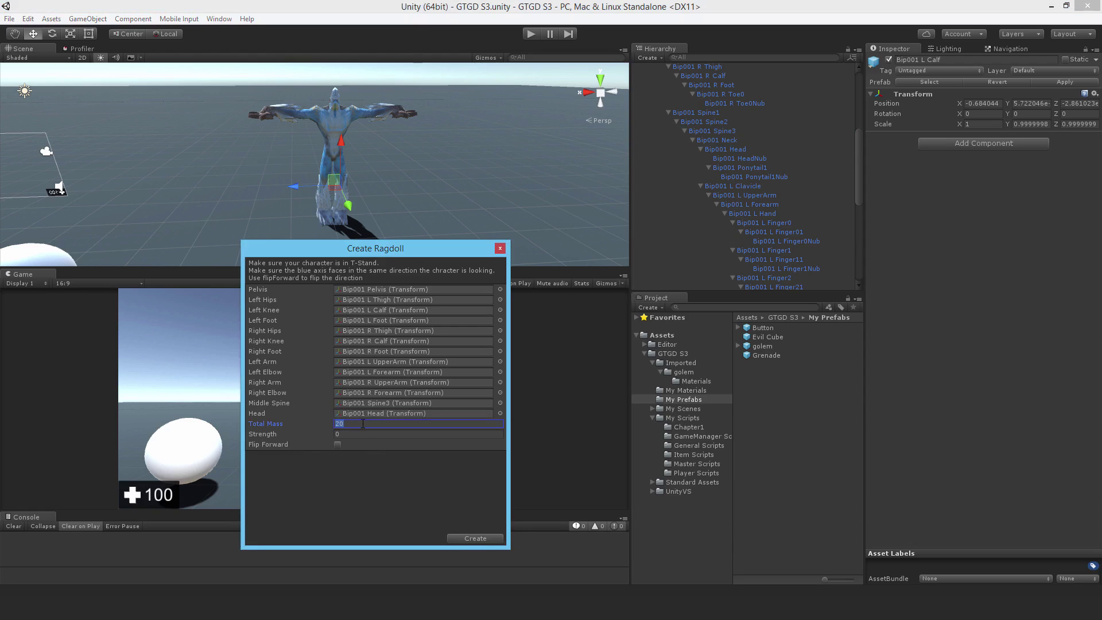
{"action": "type", "text": "5"}
{"action": "key", "text": "BackSpace"}
{"action": "type", "text": "15"}
{"action": "left_click", "coordinate": [343, 434]}
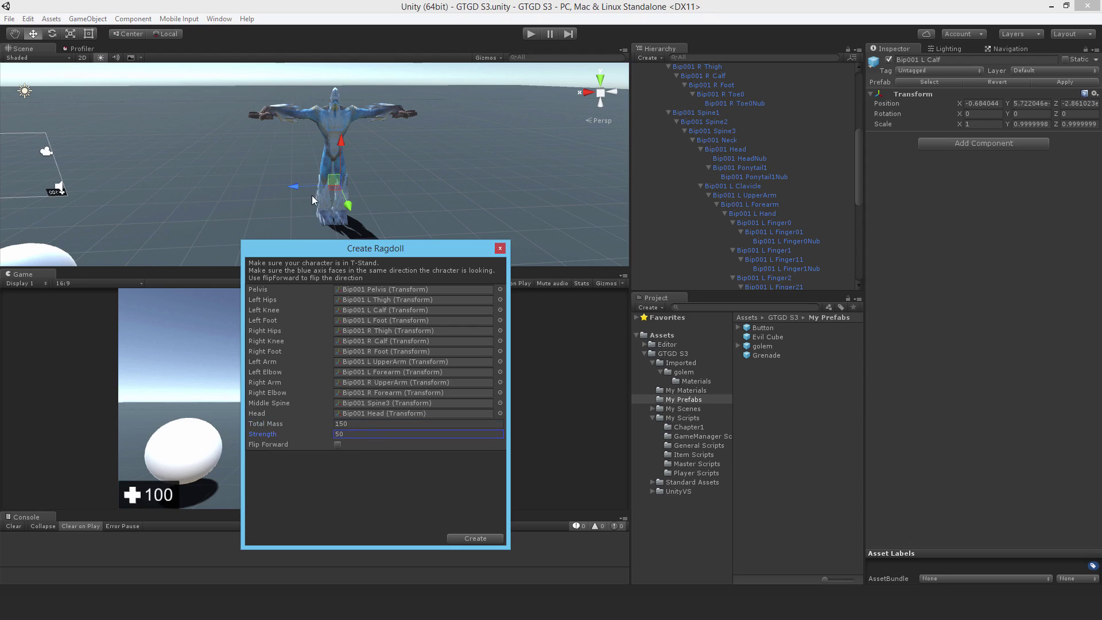
Step: Reselect the golem and orbit the Scene view around it, moving the wizard aside
{"action": "left_click", "coordinate": [190, 179]}
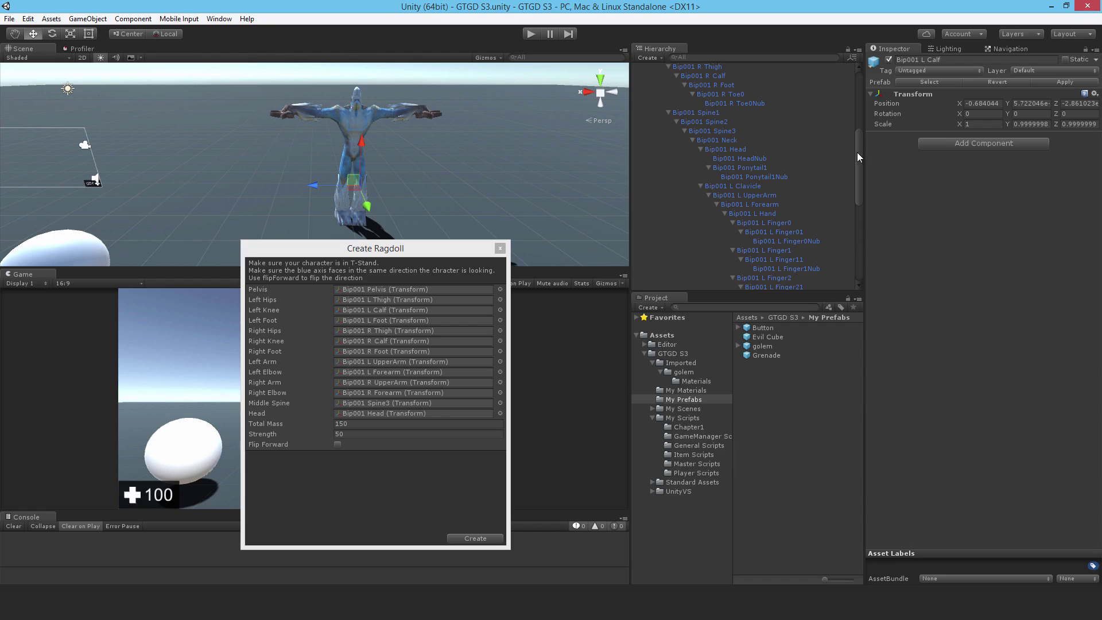
{"action": "left_click", "coordinate": [649, 162]}
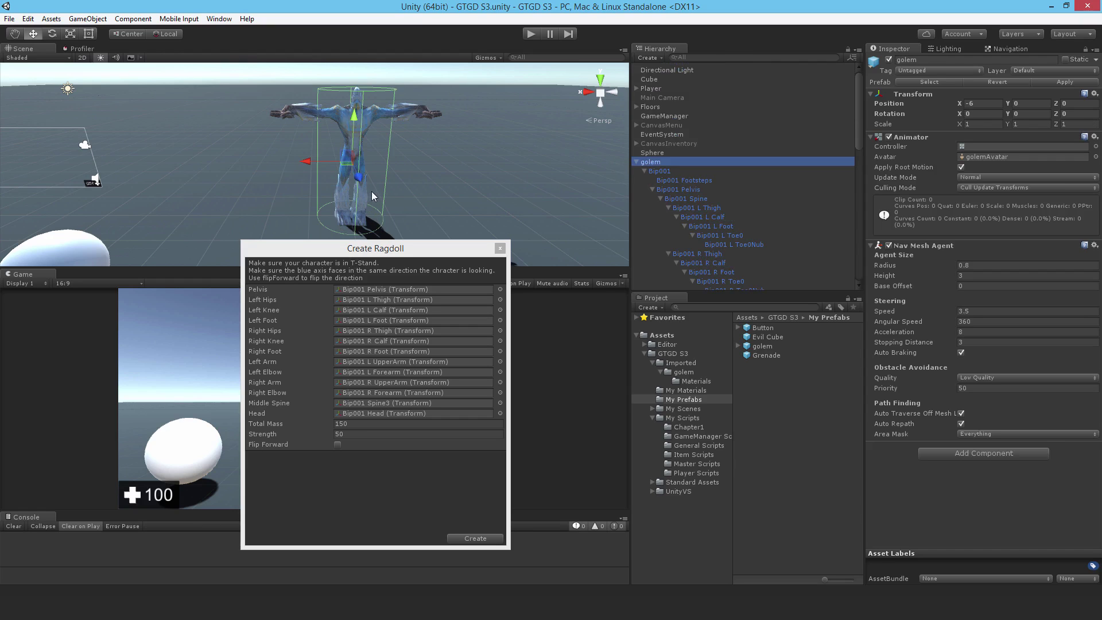
{"action": "left_click_drag", "start_coordinate": [363, 185], "coordinate": [307, 235], "text": "alt"}
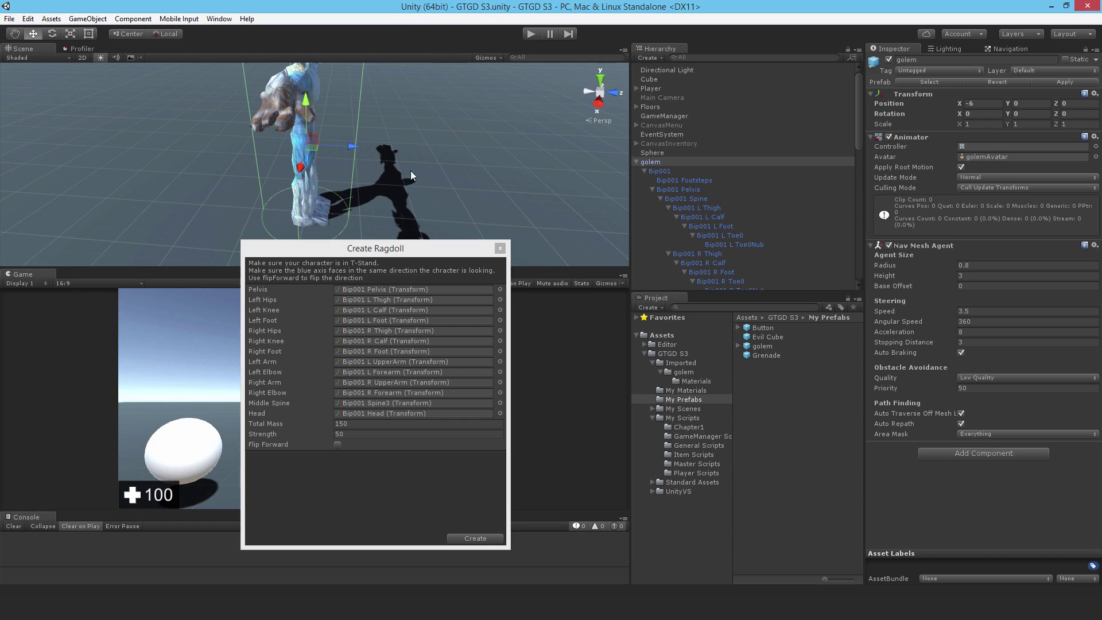
{"action": "left_click_drag", "start_coordinate": [411, 170], "coordinate": [208, 120], "text": "alt"}
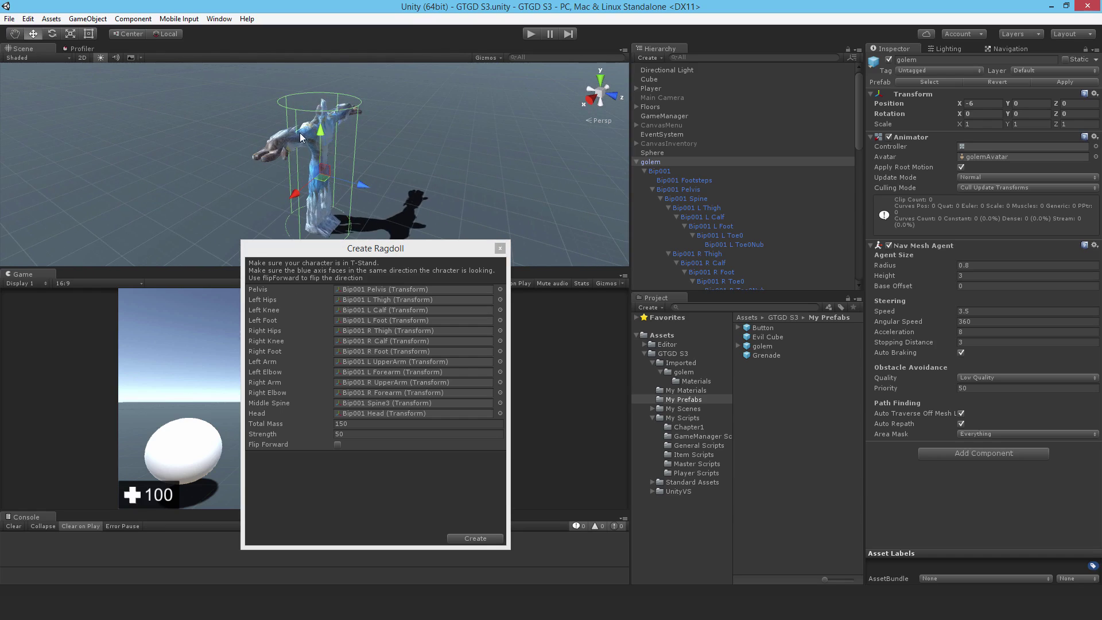
{"action": "left_click_drag", "start_coordinate": [340, 250], "coordinate": [415, 254]}
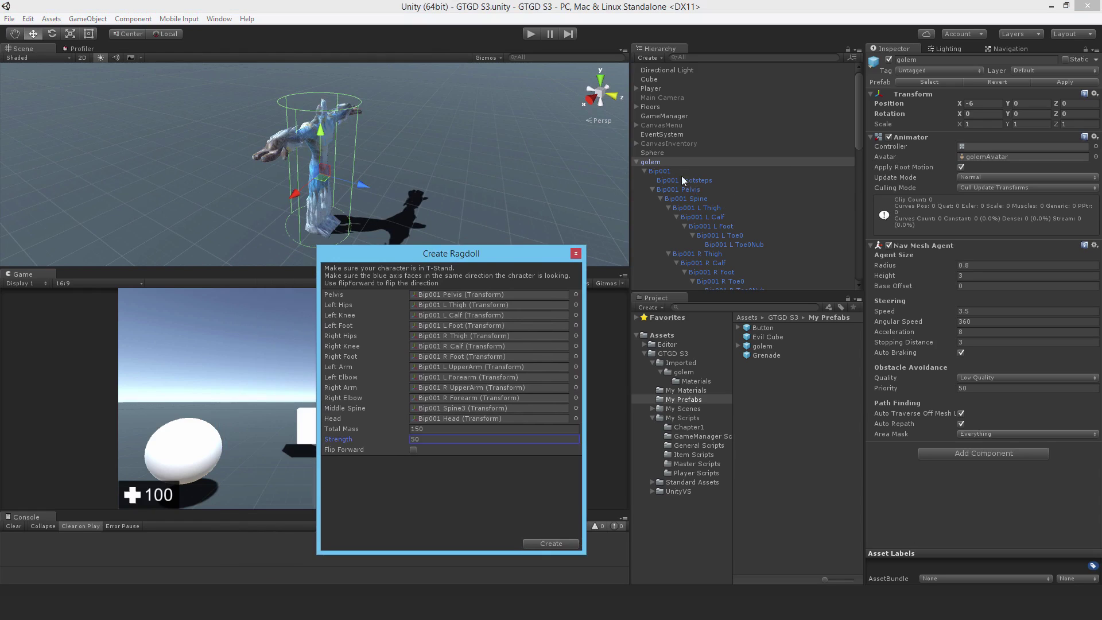
{"action": "left_click", "coordinate": [550, 543]}
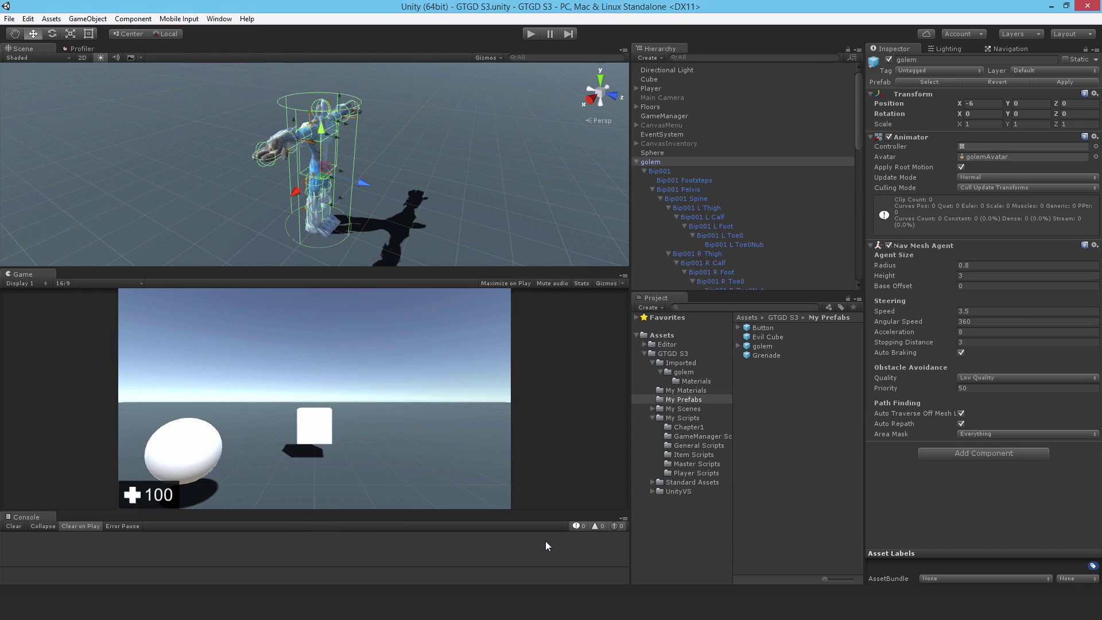
{"action": "left_click_drag", "start_coordinate": [443, 168], "coordinate": [470, 214], "text": "alt"}
{"action": "right_click_drag", "start_coordinate": [550, 188], "coordinate": [453, 183], "text": "alt"}
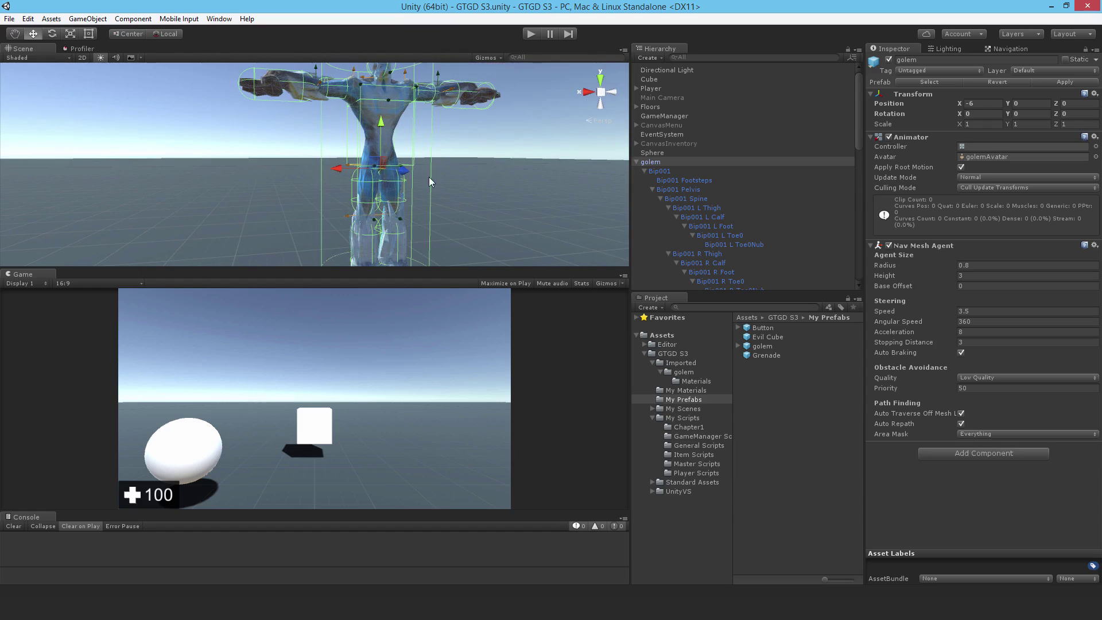
{"action": "left_click_drag", "start_coordinate": [430, 182], "coordinate": [404, 205], "text": "alt"}
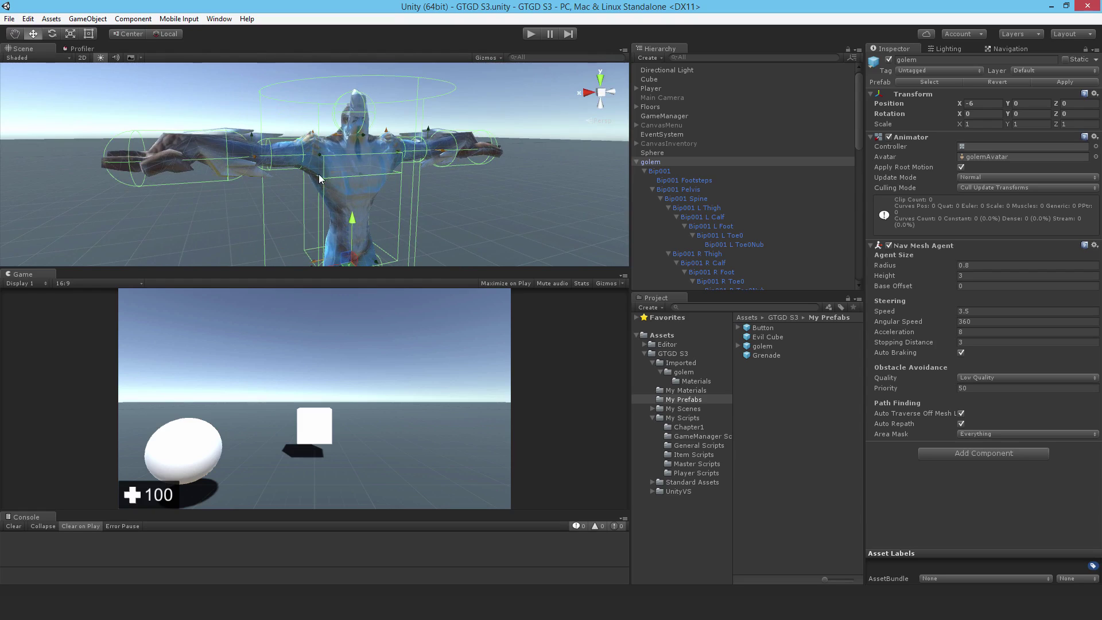
{"action": "left_click_drag", "start_coordinate": [336, 179], "coordinate": [502, 213], "text": "alt"}
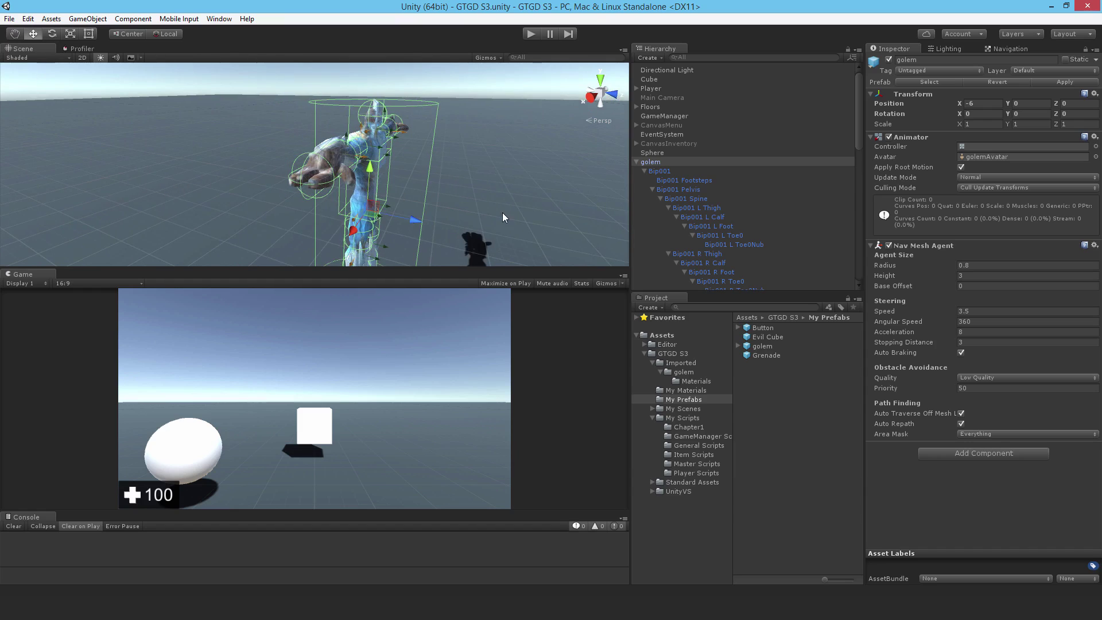
{"action": "left_click", "coordinate": [532, 33]}
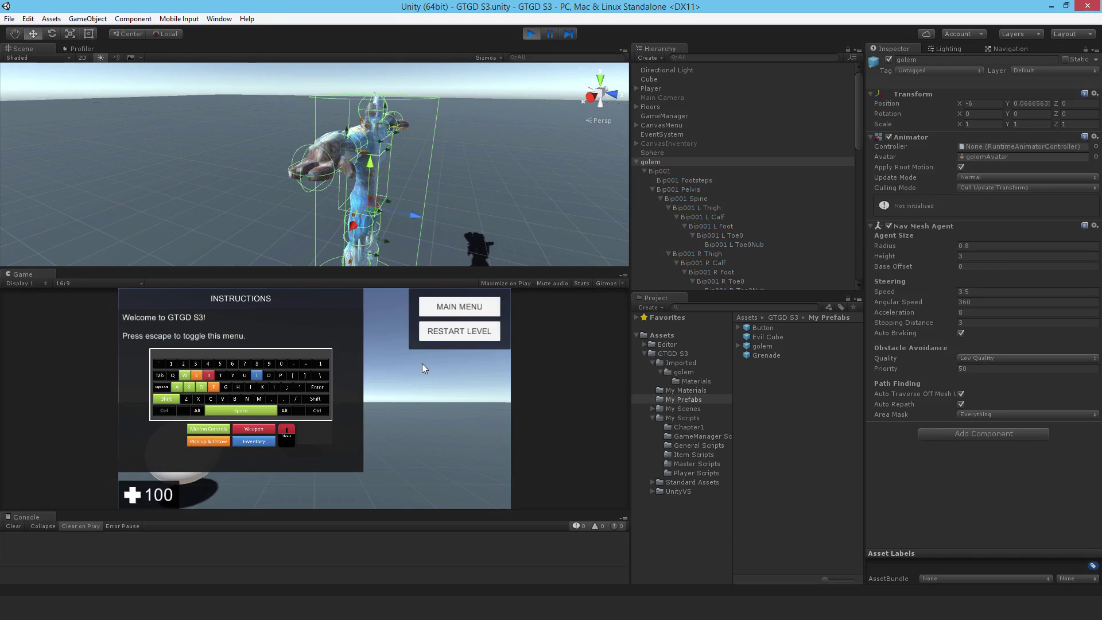
{"action": "key", "text": "Escape"}
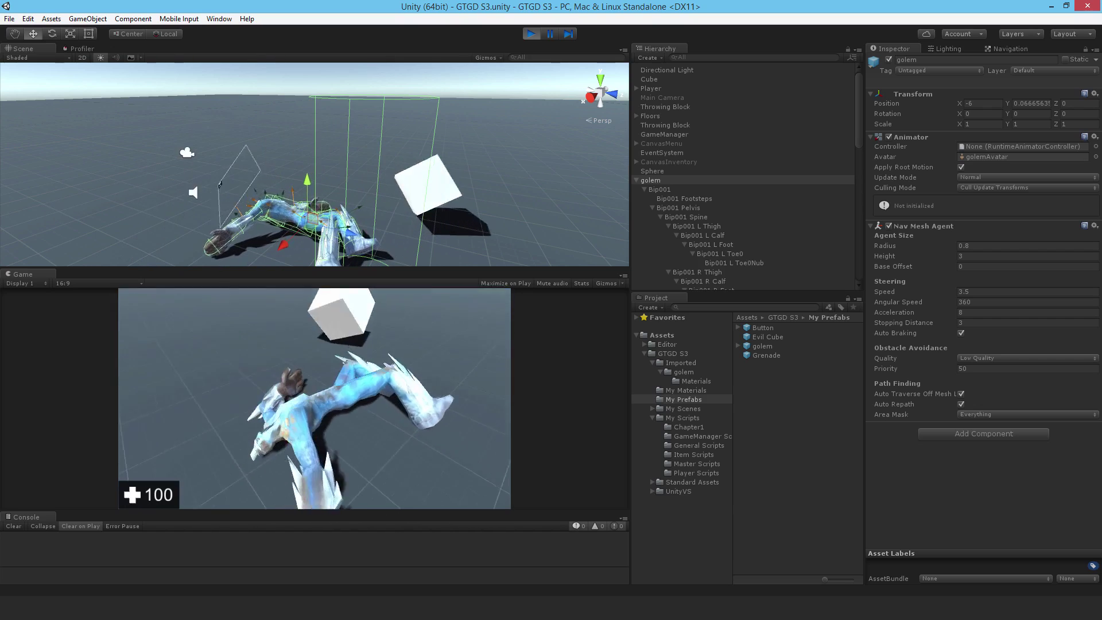
{"action": "key", "text": "Escape"}
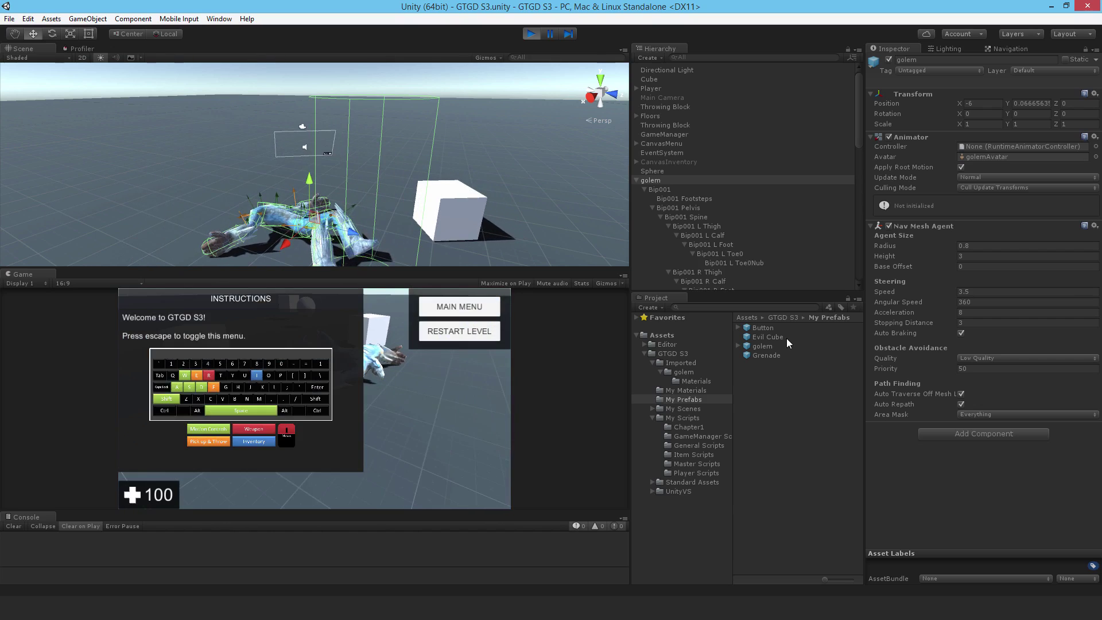
{"action": "left_click", "coordinate": [478, 333]}
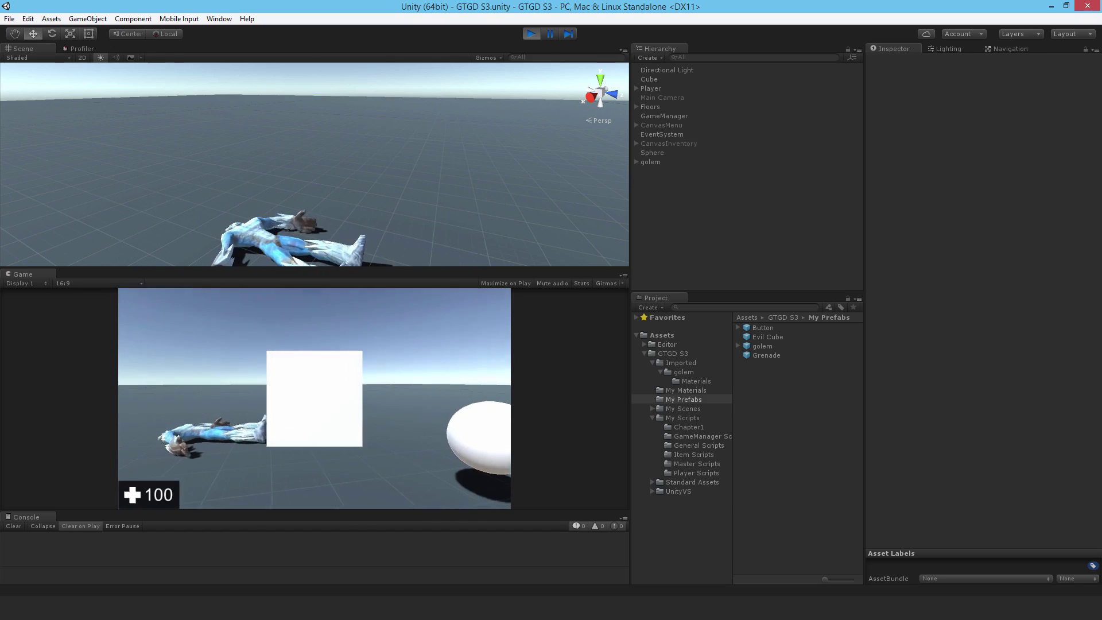
{"action": "key", "text": "ctrl"}
{"action": "key", "text": "ctrl"}
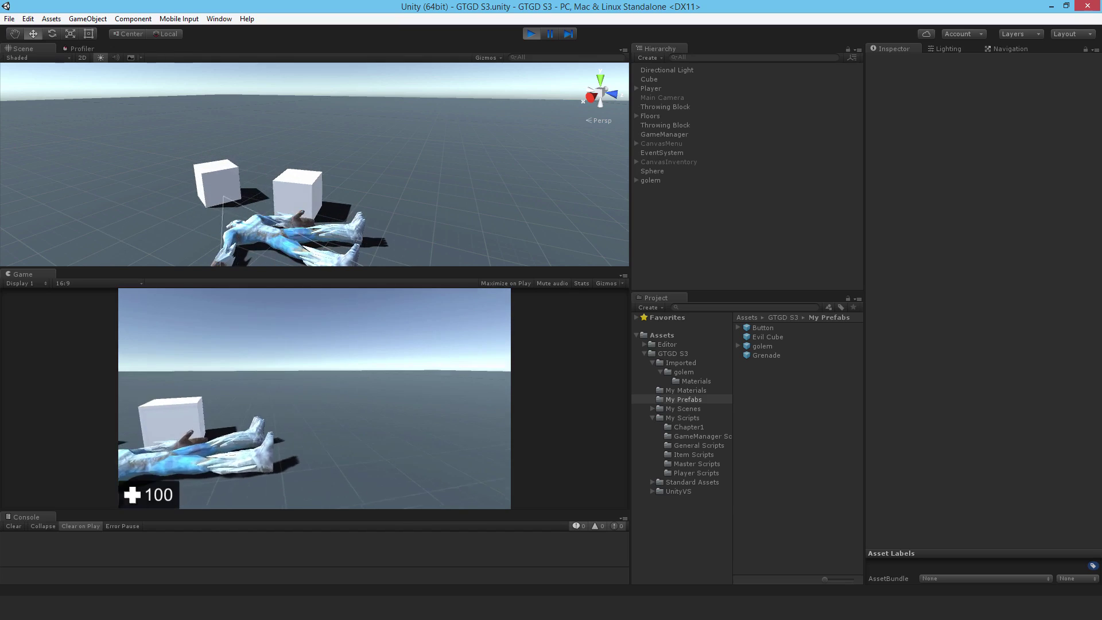
{"action": "key", "text": "Escape"}
{"action": "left_click", "coordinate": [531, 33]}
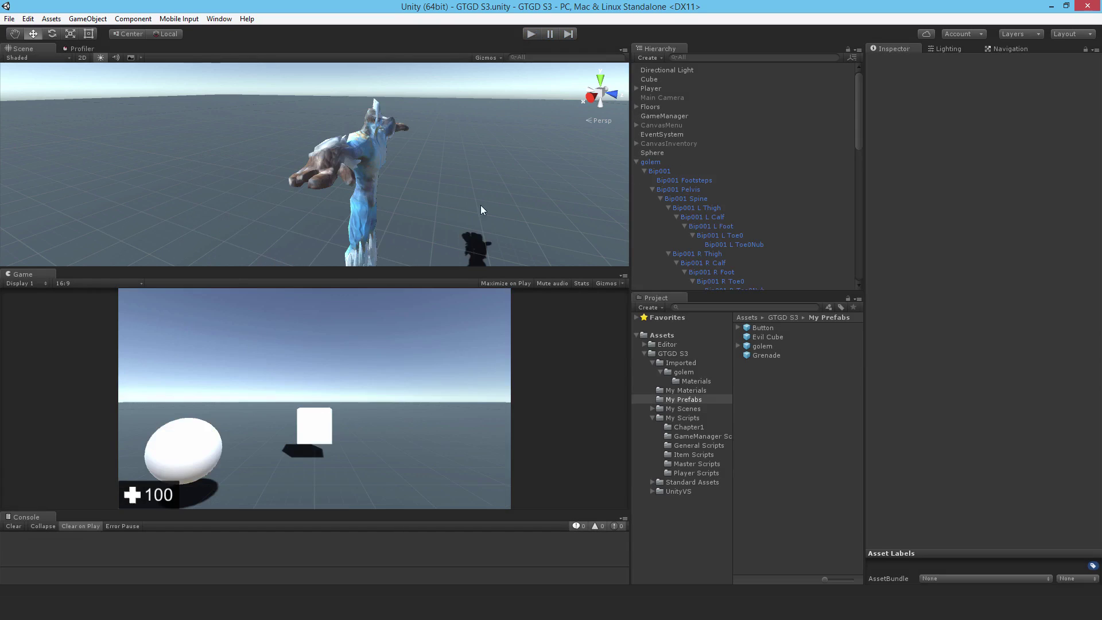
Step: Select Bip001 Pelvis, L Thigh and L Calf together to inspect their Rigidbody settings
{"action": "left_click", "coordinate": [663, 172]}
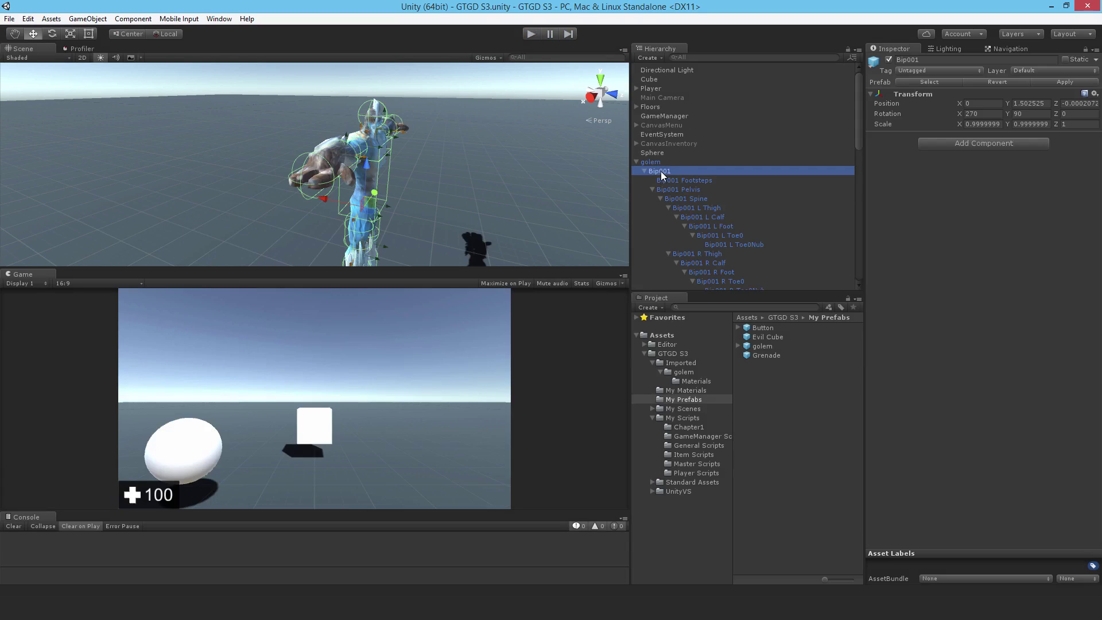
{"action": "left_click", "coordinate": [670, 180]}
{"action": "left_click", "coordinate": [675, 190]}
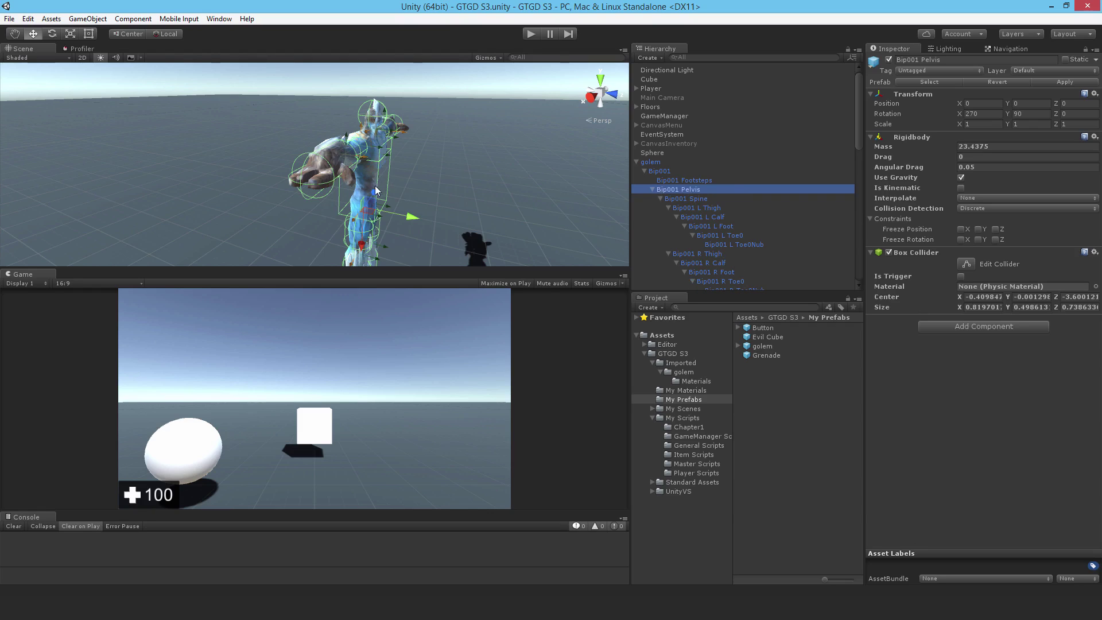
{"action": "left_click", "coordinate": [689, 209], "text": "ctrl"}
{"action": "left_click", "coordinate": [692, 218], "text": "ctrl"}
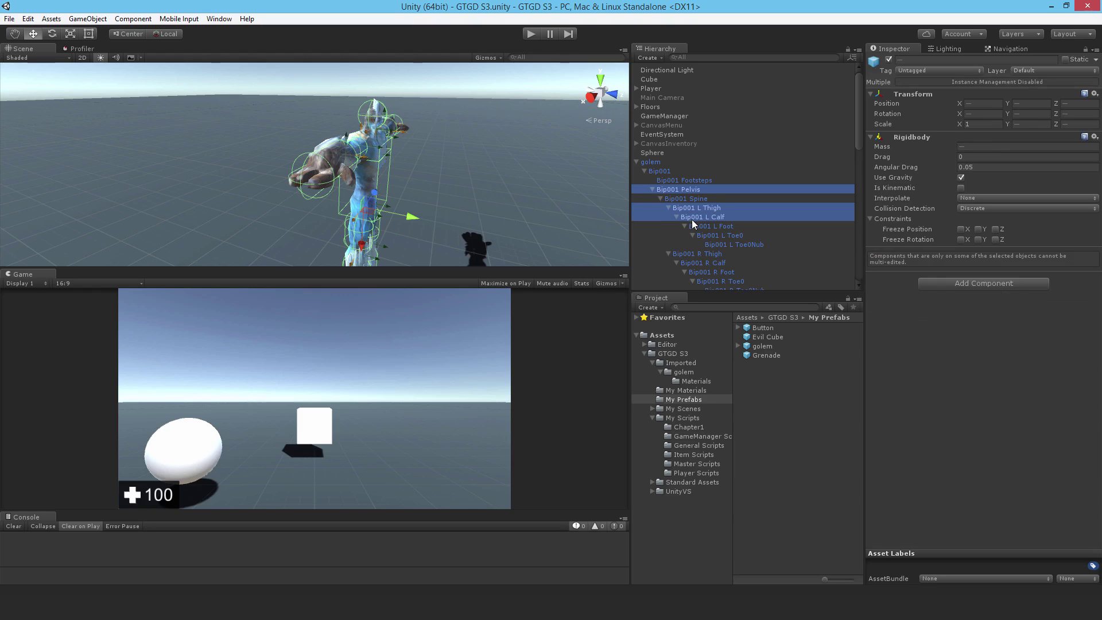
Step: Make the Bip001 Pelvis Rigidbody kinematic and disable its Box Collider
{"action": "left_click", "coordinate": [676, 192]}
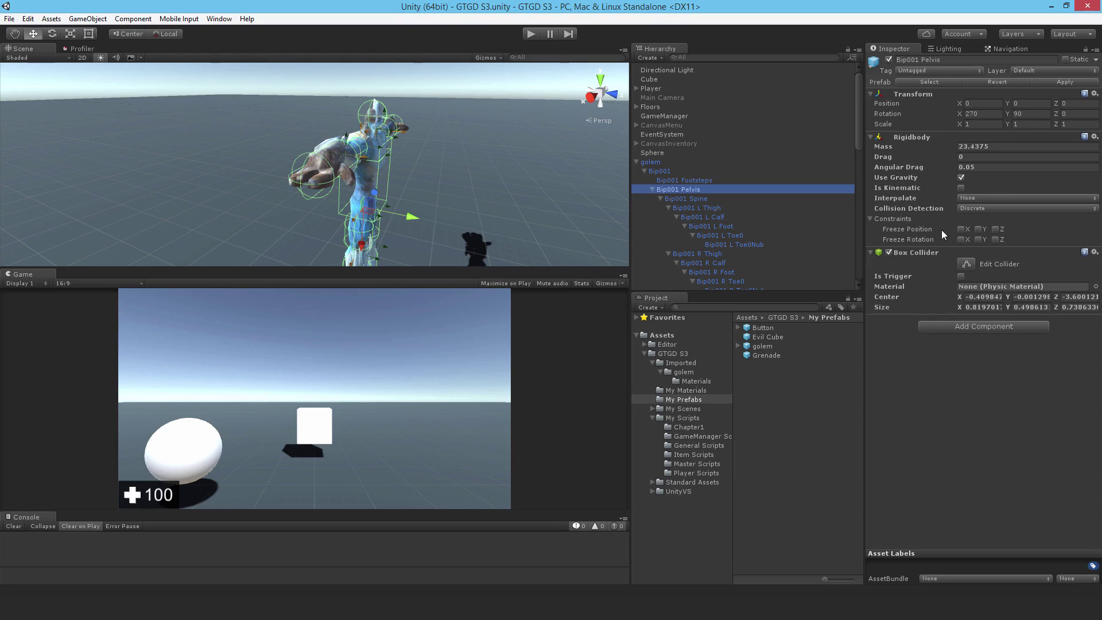
{"action": "left_click", "coordinate": [961, 187]}
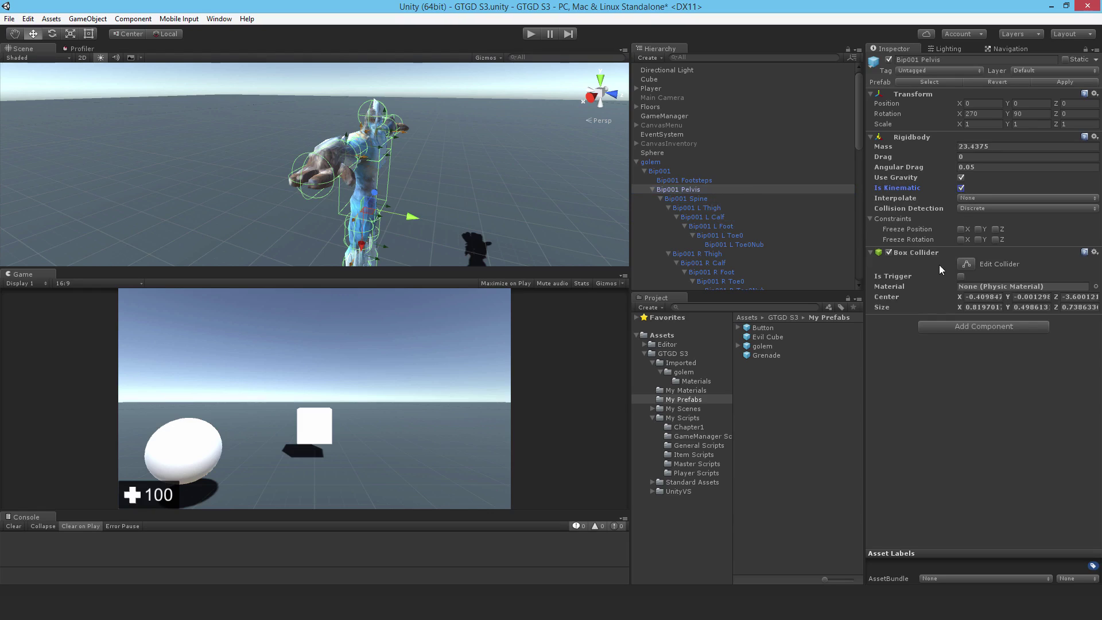
{"action": "left_click", "coordinate": [888, 253]}
{"action": "left_click_drag", "start_coordinate": [517, 187], "coordinate": [410, 208], "text": "alt"}
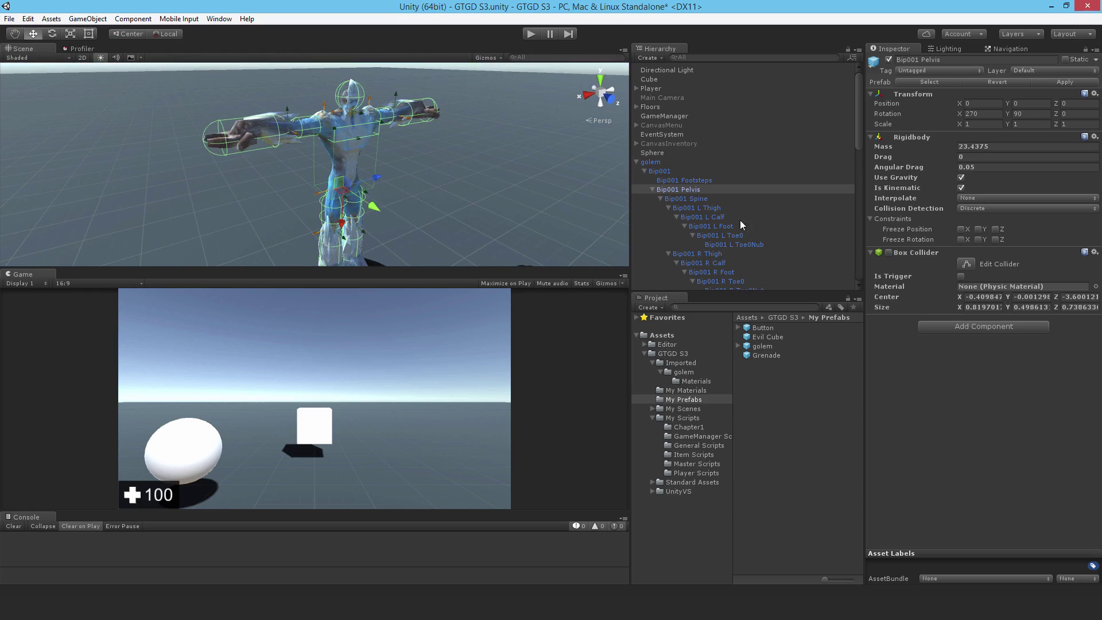
Step: Make both thighs and calves kinematic and turn off their Capsule Colliders
{"action": "left_click", "coordinate": [698, 208]}
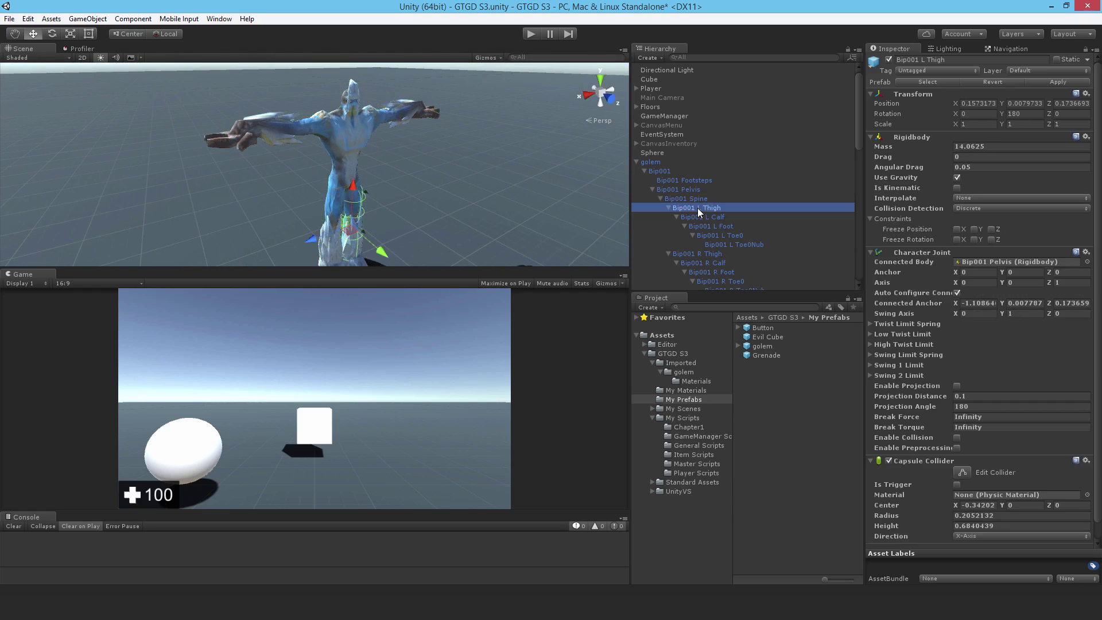
{"action": "left_click", "coordinate": [702, 219], "text": "ctrl"}
{"action": "scroll", "coordinate": [722, 211], "scroll_direction": "down", "scroll_amount": 2}
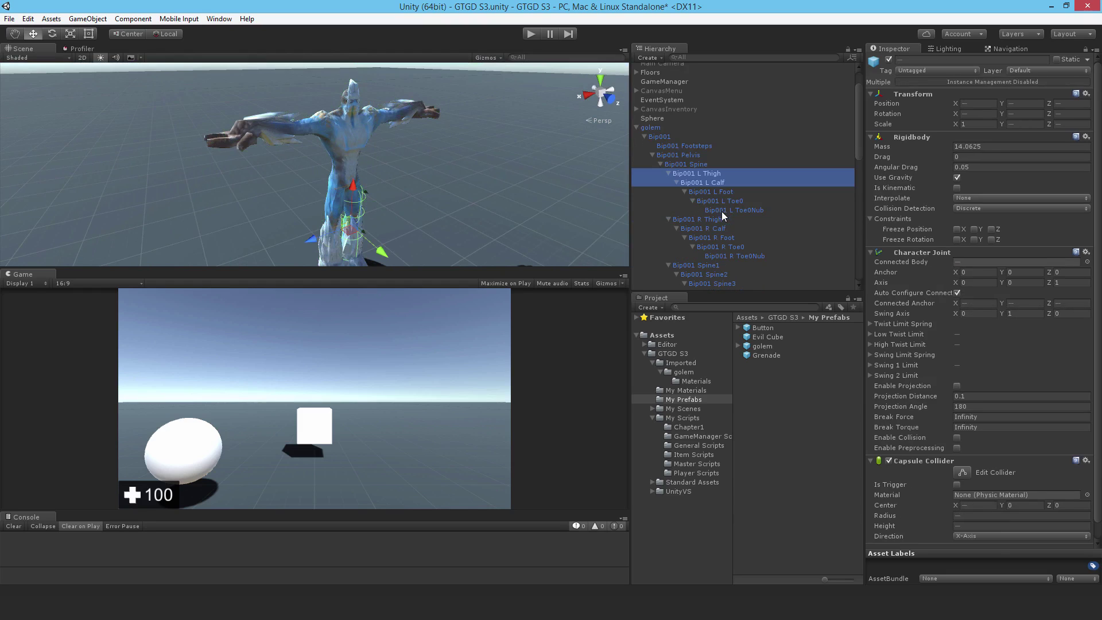
{"action": "left_click", "coordinate": [695, 218], "text": "ctrl"}
{"action": "left_click", "coordinate": [698, 228], "text": "ctrl"}
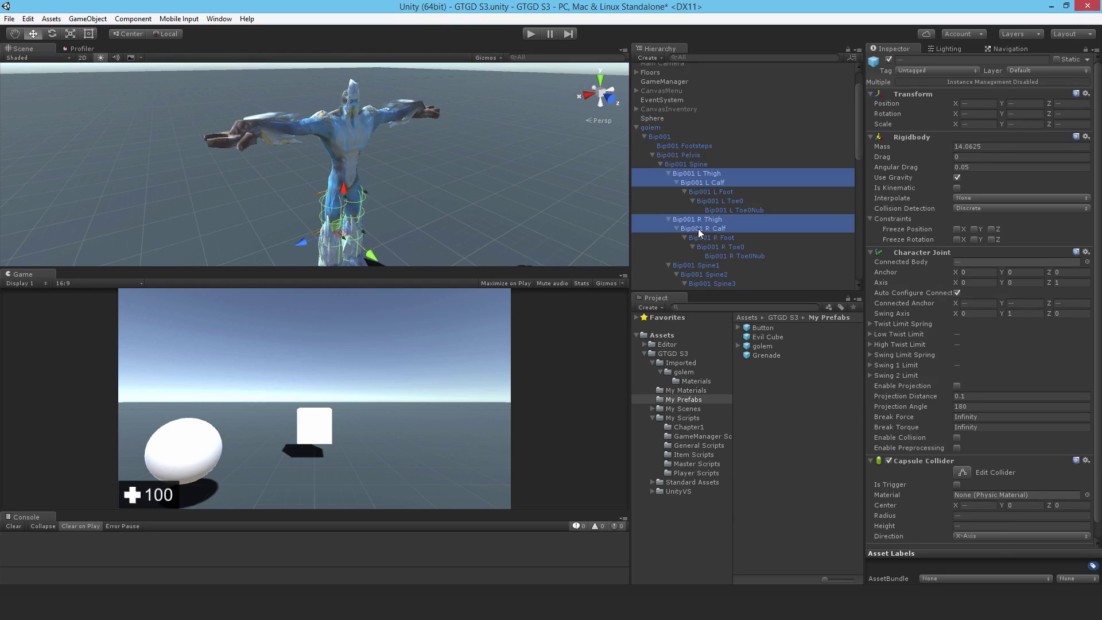
{"action": "left_click", "coordinate": [957, 188]}
{"action": "left_click", "coordinate": [888, 460]}
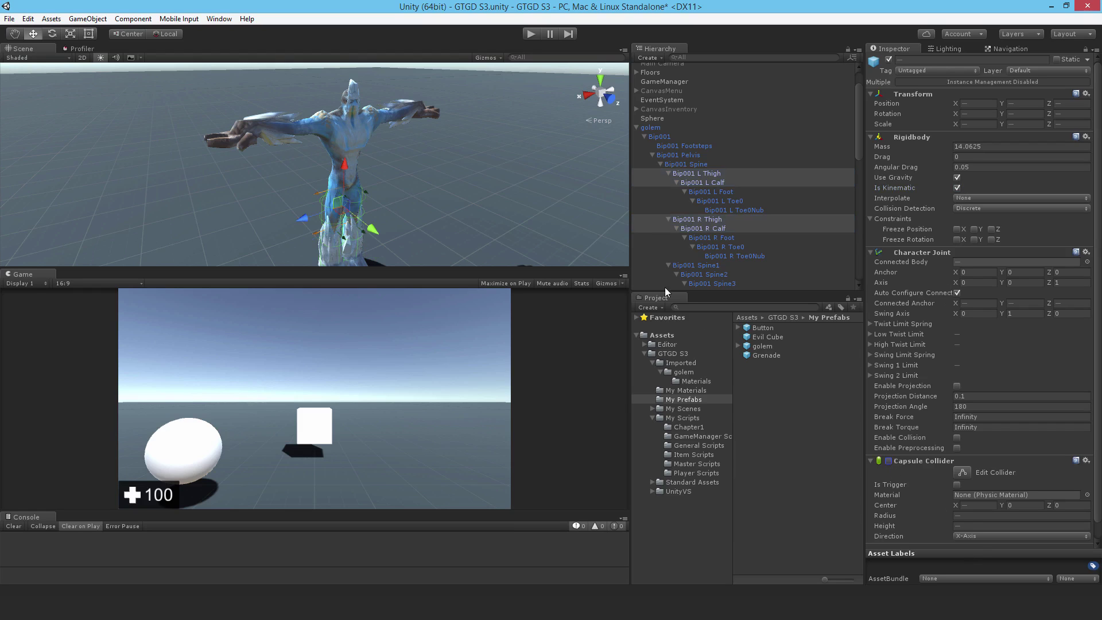
Step: Make the Bip001 Spine3 Rigidbody kinematic and disable its Box Collider
{"action": "scroll", "coordinate": [708, 236], "scroll_direction": "down", "scroll_amount": 2}
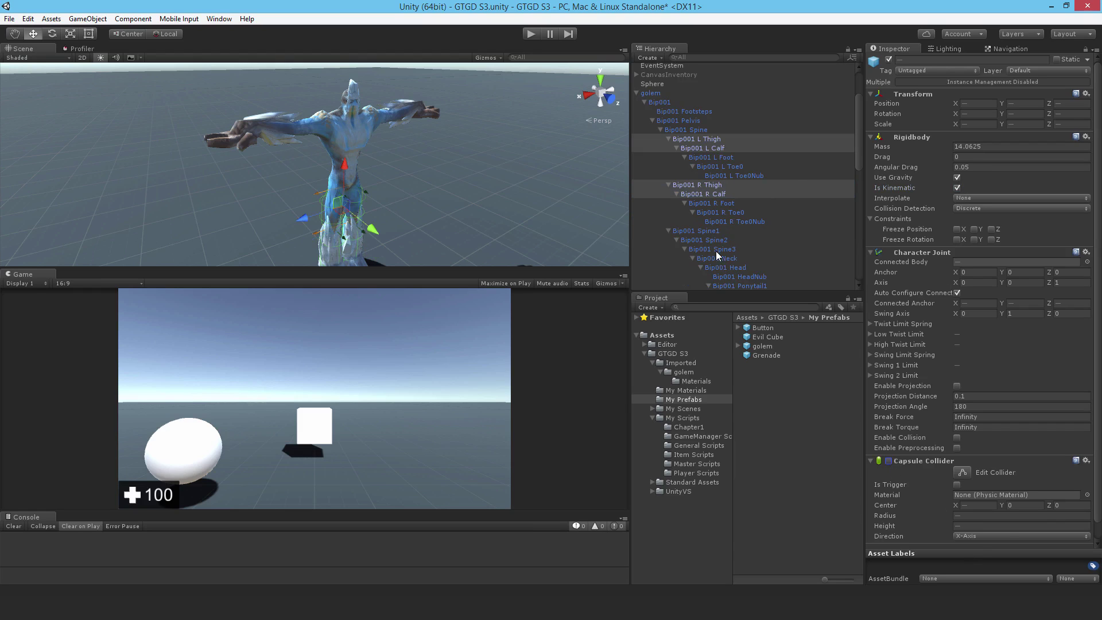
{"action": "left_click", "coordinate": [716, 250]}
{"action": "left_click", "coordinate": [961, 188]}
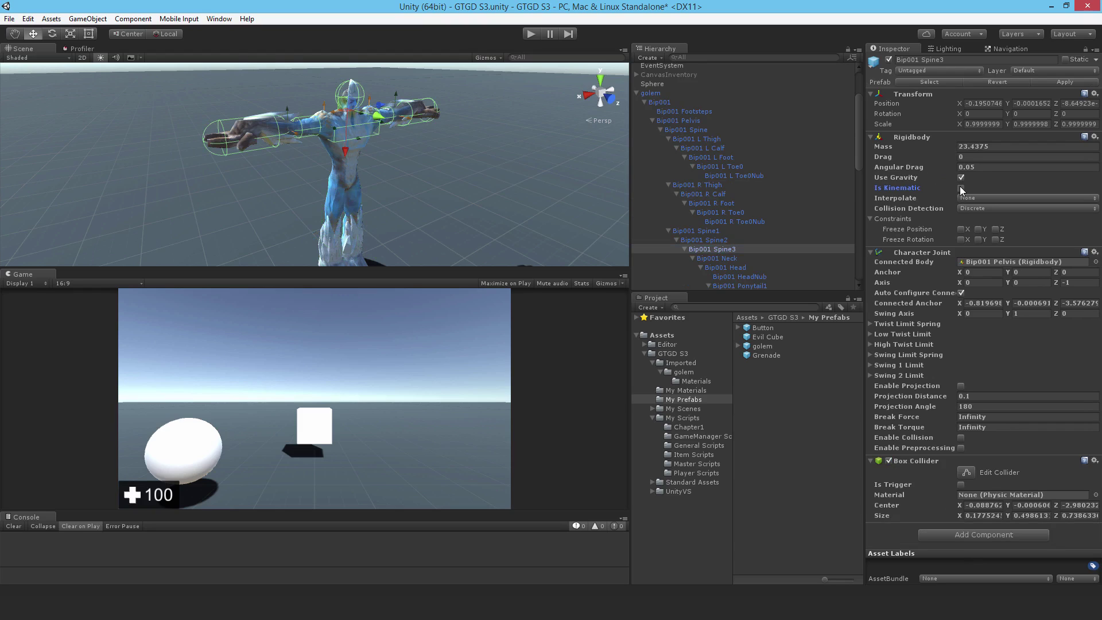
{"action": "left_click", "coordinate": [889, 461]}
Step: Make both upper arms and forearms kinematic and turn off their Capsule Colliders
{"action": "scroll", "coordinate": [721, 230], "scroll_direction": "down", "scroll_amount": 2}
{"action": "scroll", "coordinate": [721, 229], "scroll_direction": "down", "scroll_amount": 2}
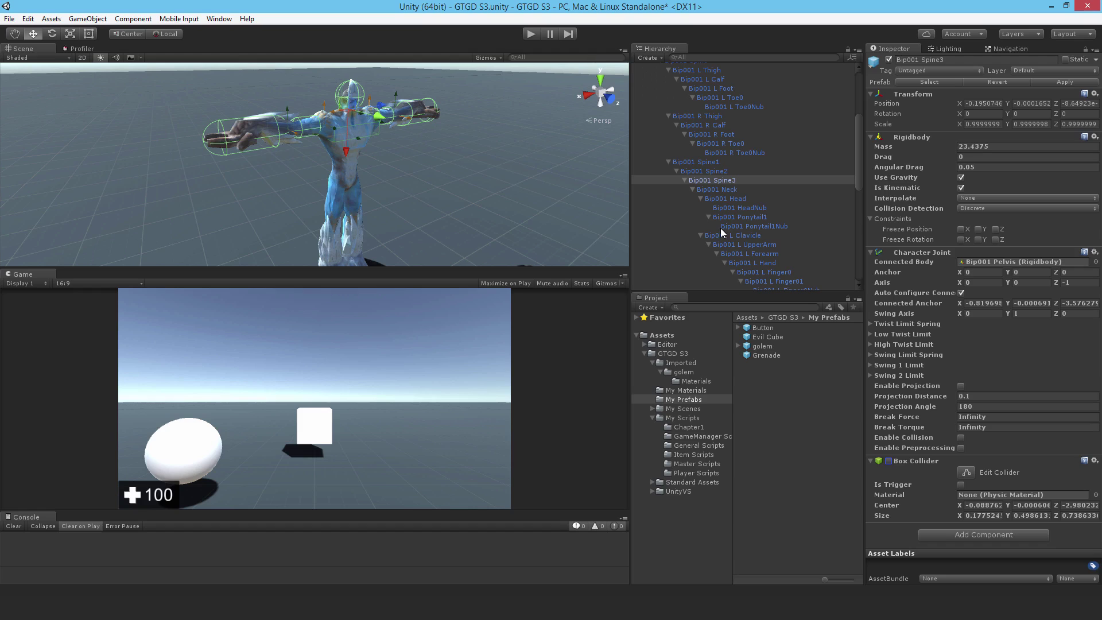
{"action": "left_click", "coordinate": [774, 244]}
{"action": "left_click", "coordinate": [762, 256], "text": "ctrl"}
{"action": "scroll", "coordinate": [749, 222], "scroll_direction": "down", "scroll_amount": 9}
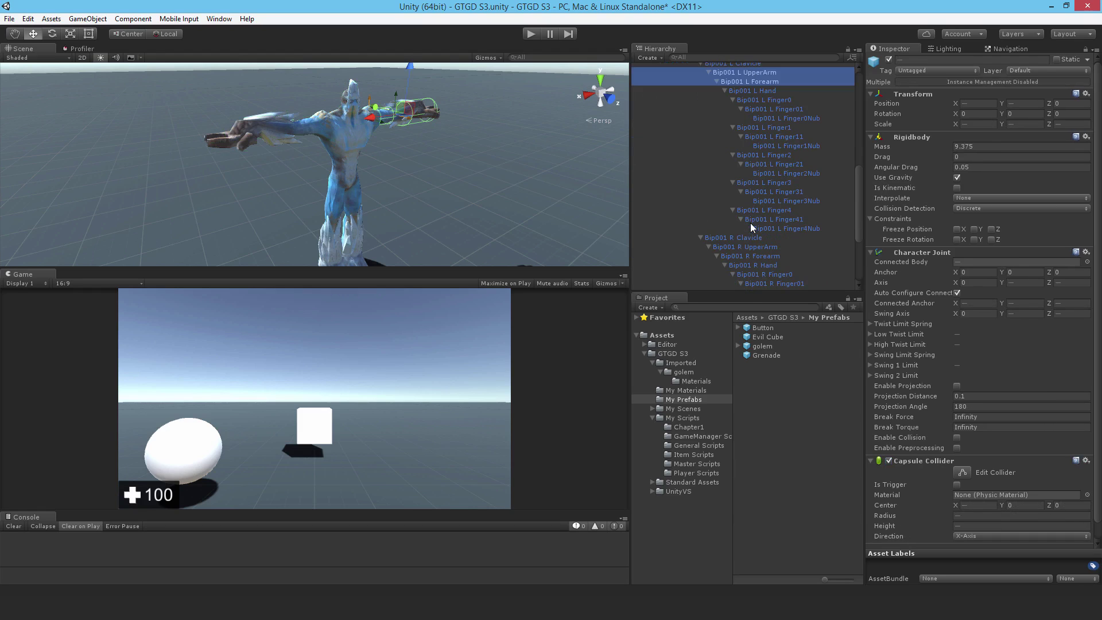
{"action": "left_click", "coordinate": [759, 248], "text": "ctrl"}
{"action": "left_click", "coordinate": [761, 256], "text": "ctrl"}
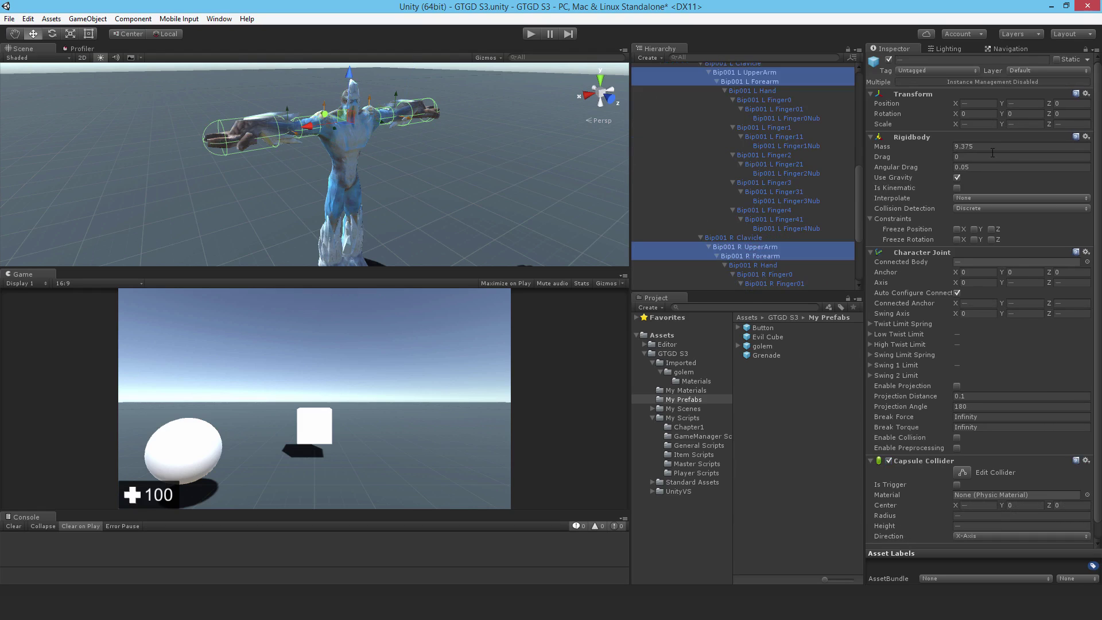
{"action": "left_click", "coordinate": [958, 191]}
{"action": "left_click", "coordinate": [890, 461]}
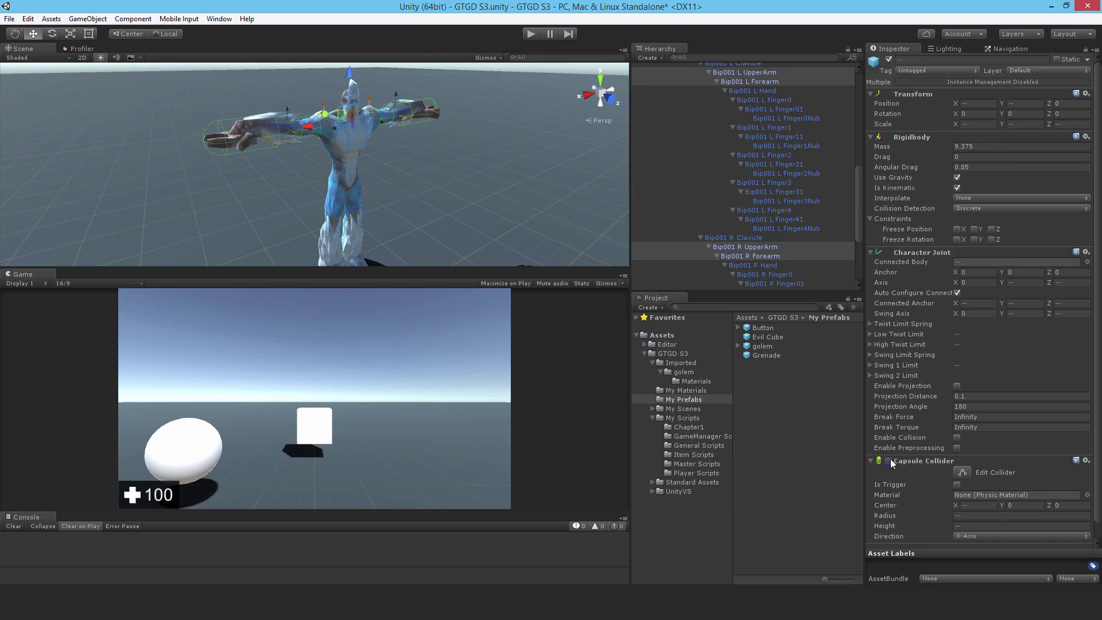
{"action": "scroll", "coordinate": [737, 216], "scroll_direction": "down", "scroll_amount": 3}
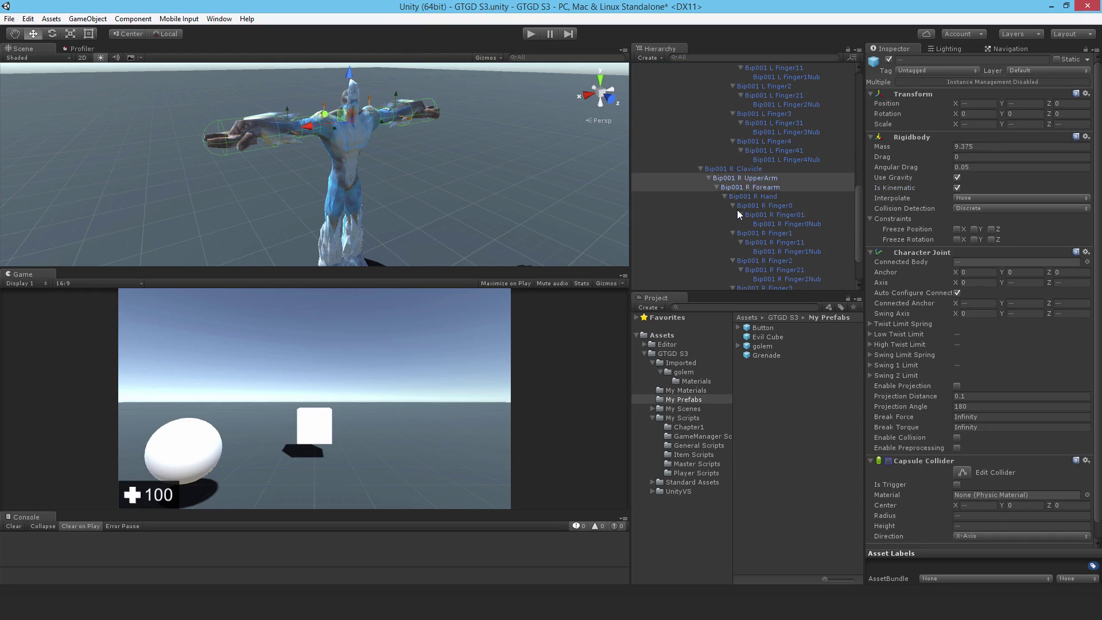
Step: Select Bip001 Head and confirm its Sphere Collider stays on and its Rigidbody is not kinematic
{"action": "scroll", "coordinate": [372, 198], "scroll_direction": "up", "scroll_amount": 5}
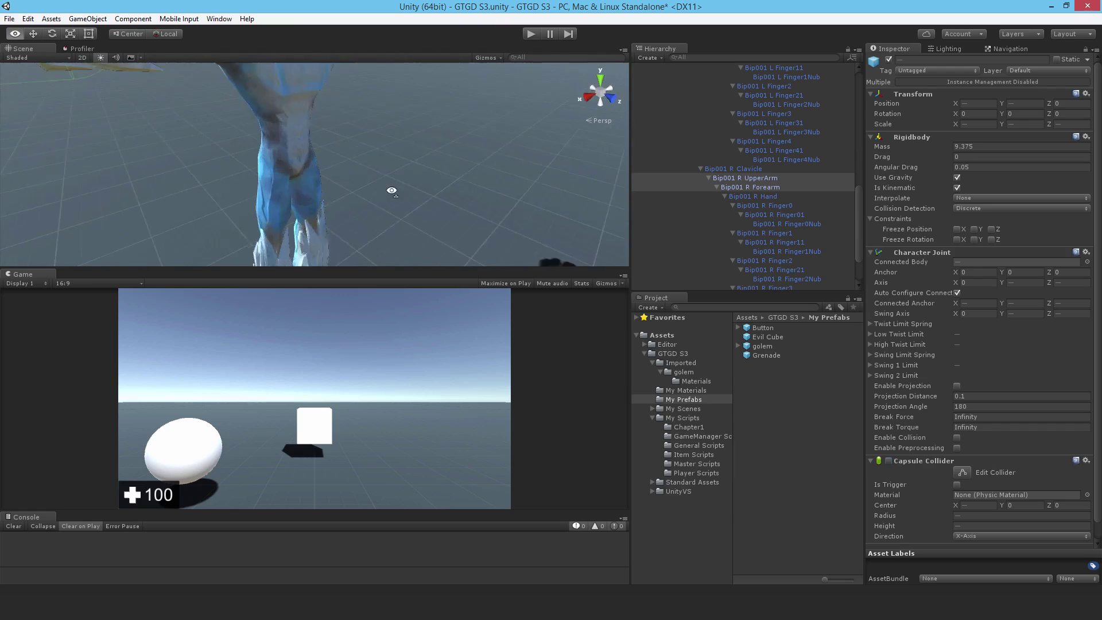
{"action": "left_click_drag", "start_coordinate": [373, 198], "coordinate": [373, 118], "text": "alt"}
{"action": "scroll", "coordinate": [373, 118], "scroll_direction": "down", "scroll_amount": 5}
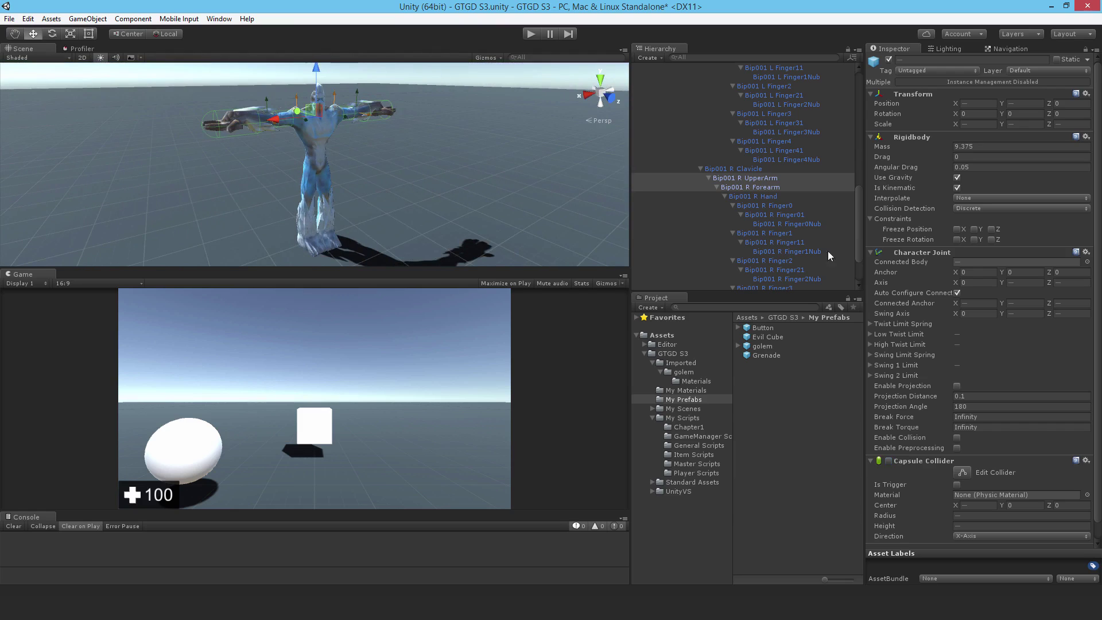
{"action": "scroll", "coordinate": [760, 191], "scroll_direction": "up", "scroll_amount": 8}
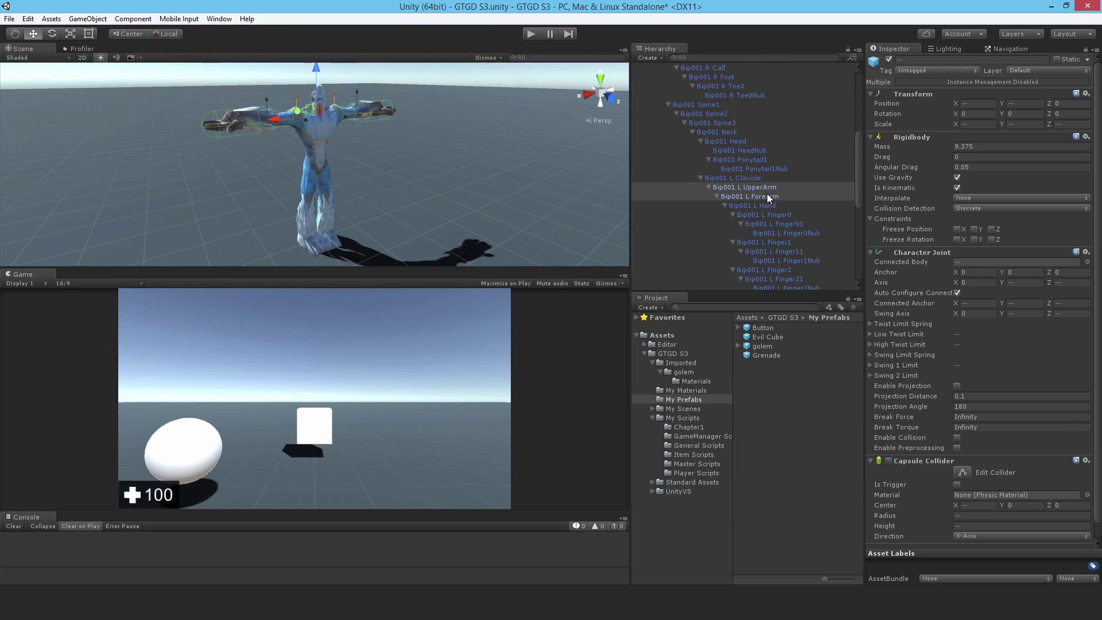
{"action": "scroll", "coordinate": [767, 194], "scroll_direction": "up", "scroll_amount": 2}
{"action": "left_click", "coordinate": [718, 176]}
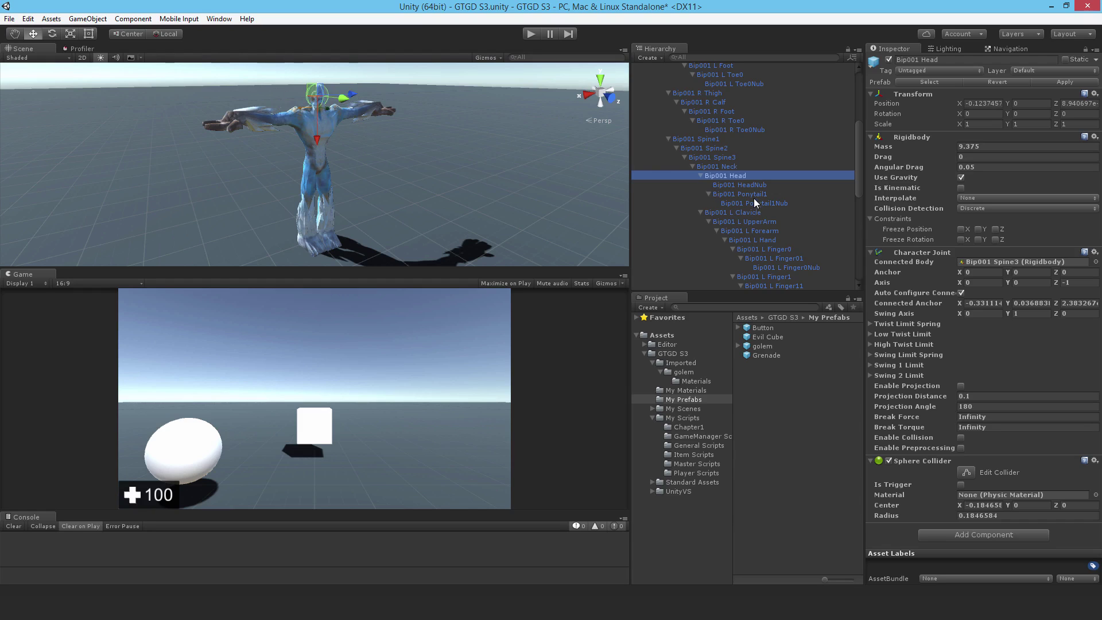
{"action": "scroll", "coordinate": [755, 200], "scroll_direction": "up", "scroll_amount": 3}
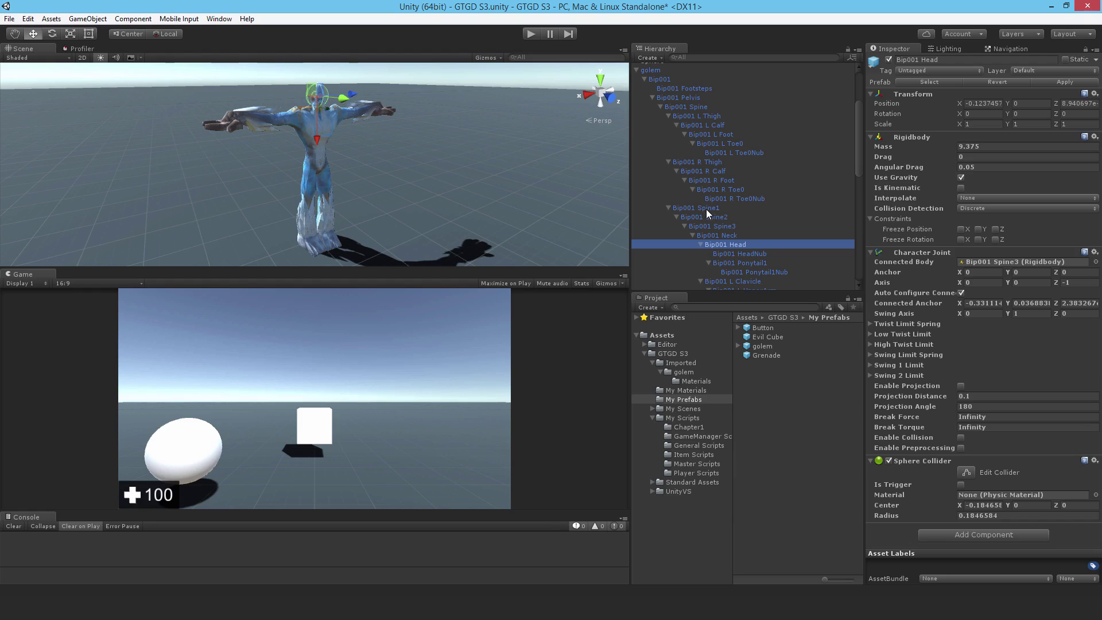
Step: Recheck the Bip001 Spine3 bone and orbit the view to face the golem's front
{"action": "left_click", "coordinate": [715, 227]}
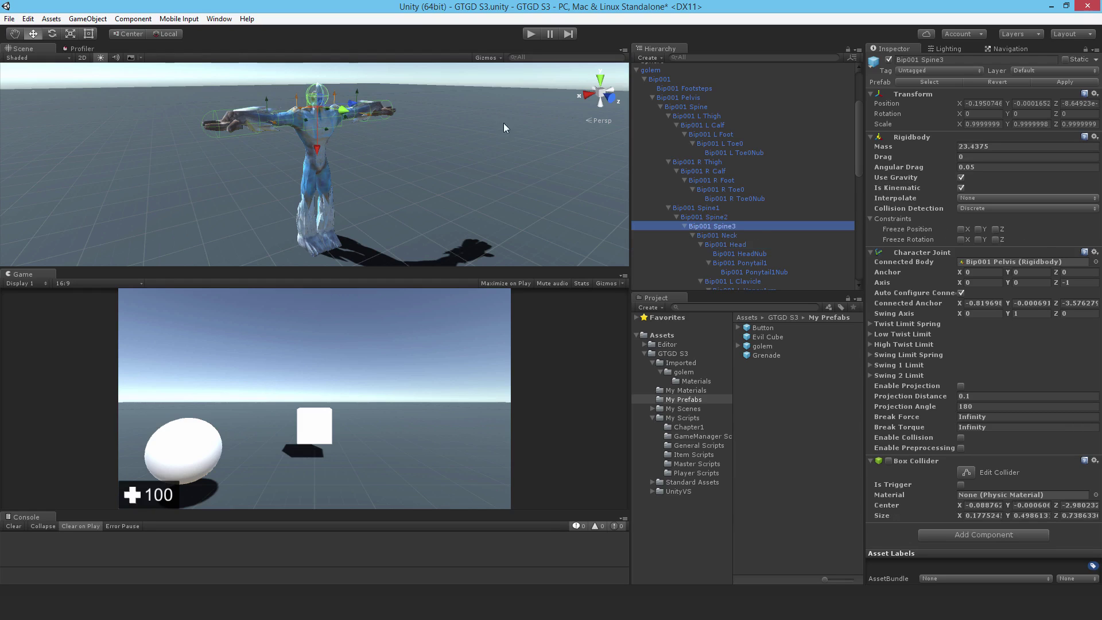
{"action": "left_click_drag", "start_coordinate": [504, 127], "coordinate": [322, 155], "text": "alt"}
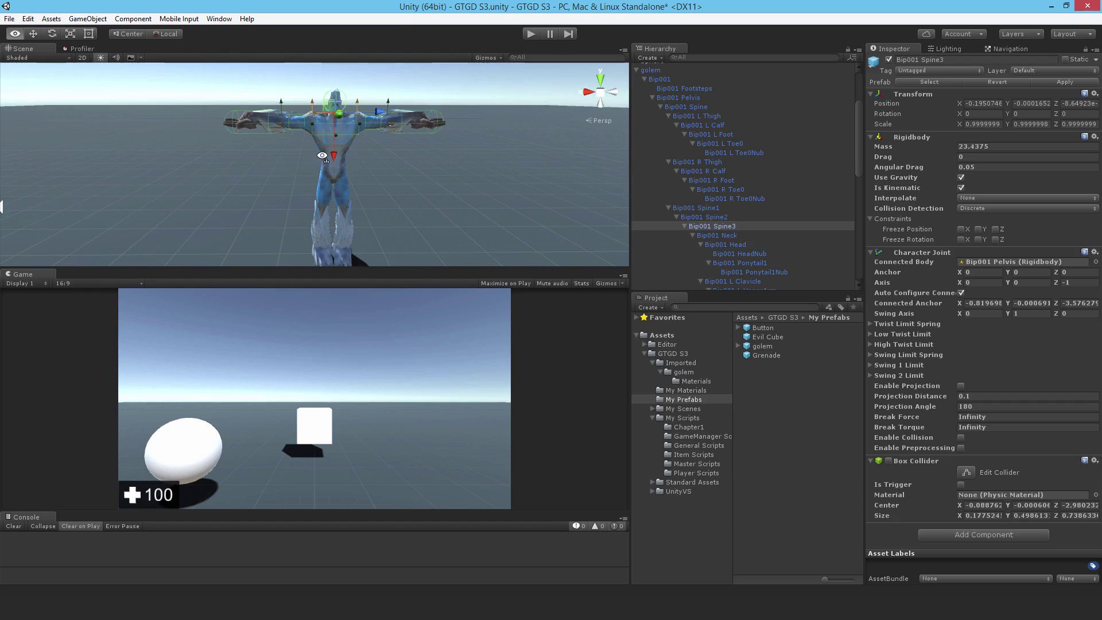
{"action": "scroll", "coordinate": [679, 129], "scroll_direction": "up", "scroll_amount": 4}
Step: Apply the golem's changes to its prefab and enter Play mode
{"action": "left_click", "coordinate": [655, 162]}
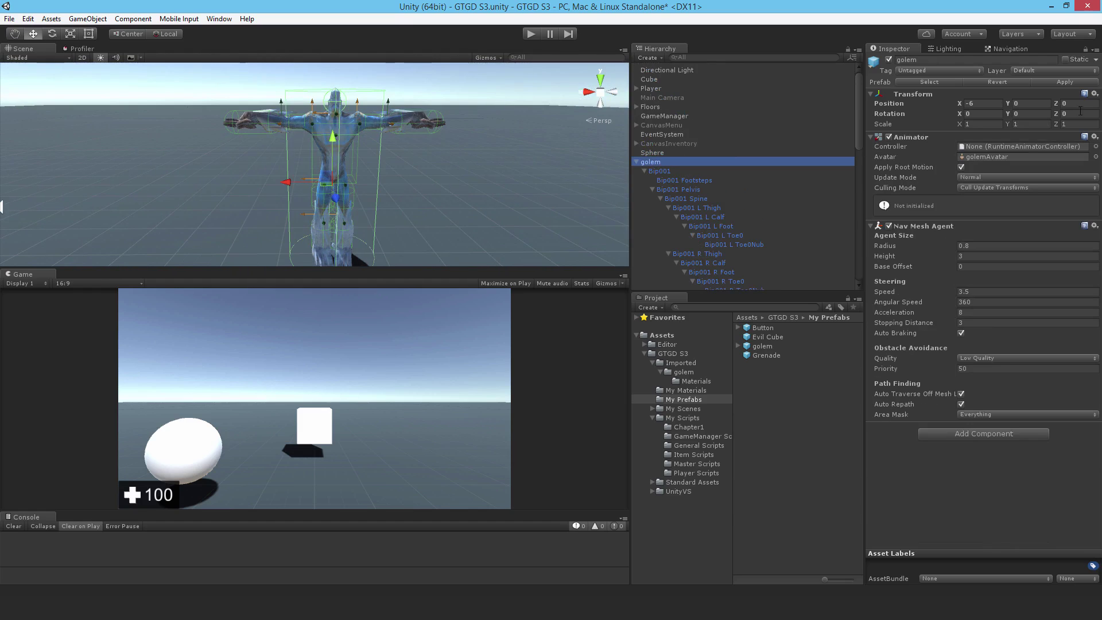
{"action": "left_click", "coordinate": [1049, 83]}
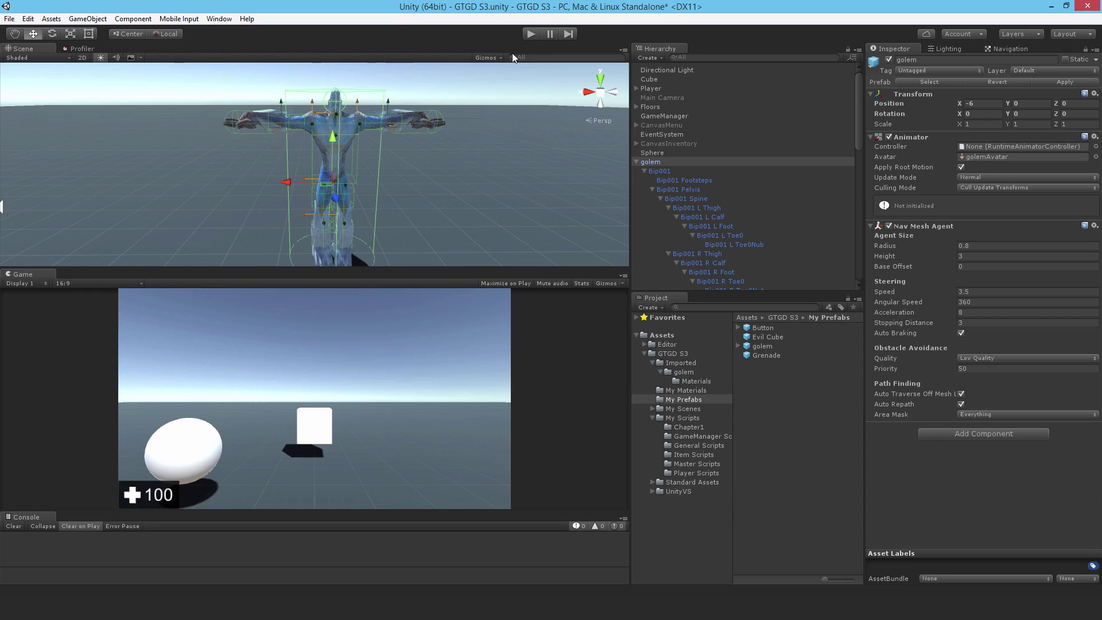
{"action": "left_click", "coordinate": [529, 36]}
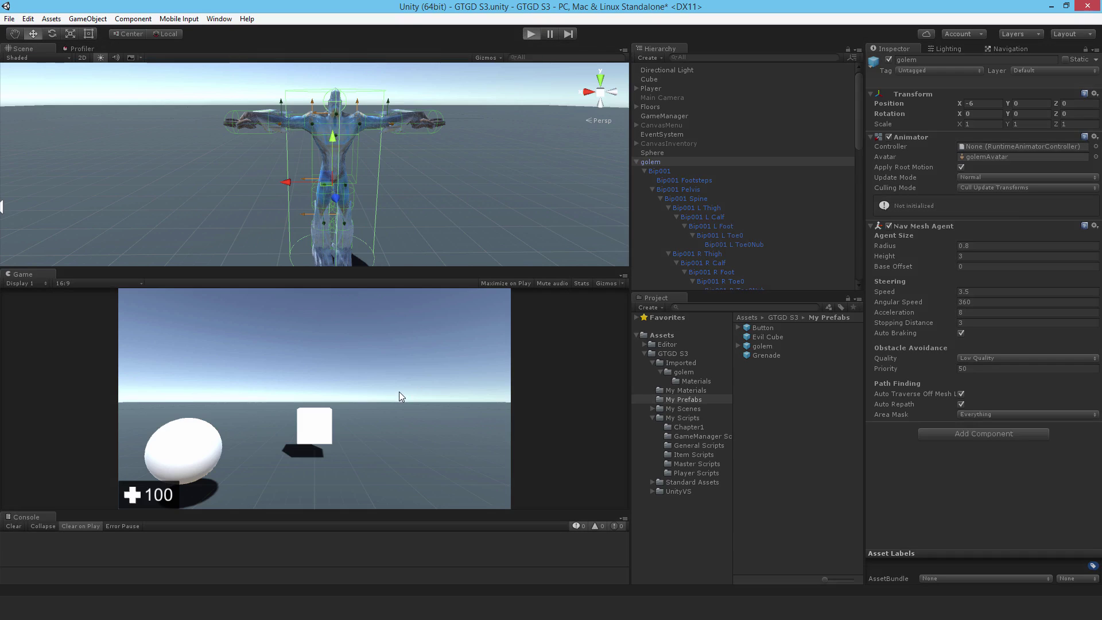
Step: Dismiss the instructions and walk toward and away from the golem to watch it stay upright
{"action": "key", "text": "Escape"}
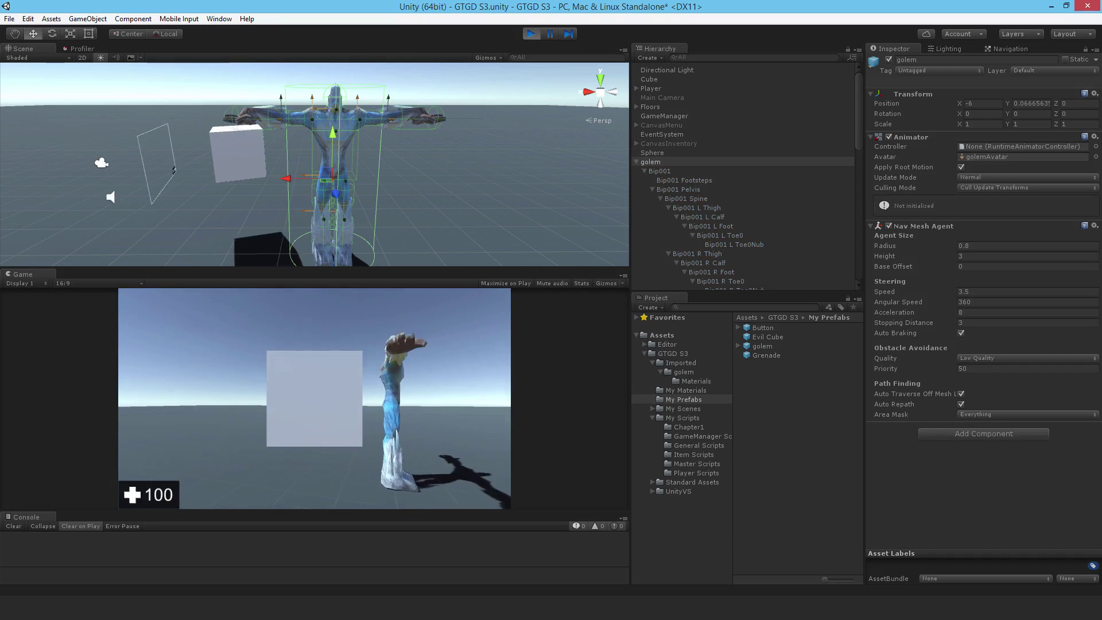
{"action": "key", "text": "w"}
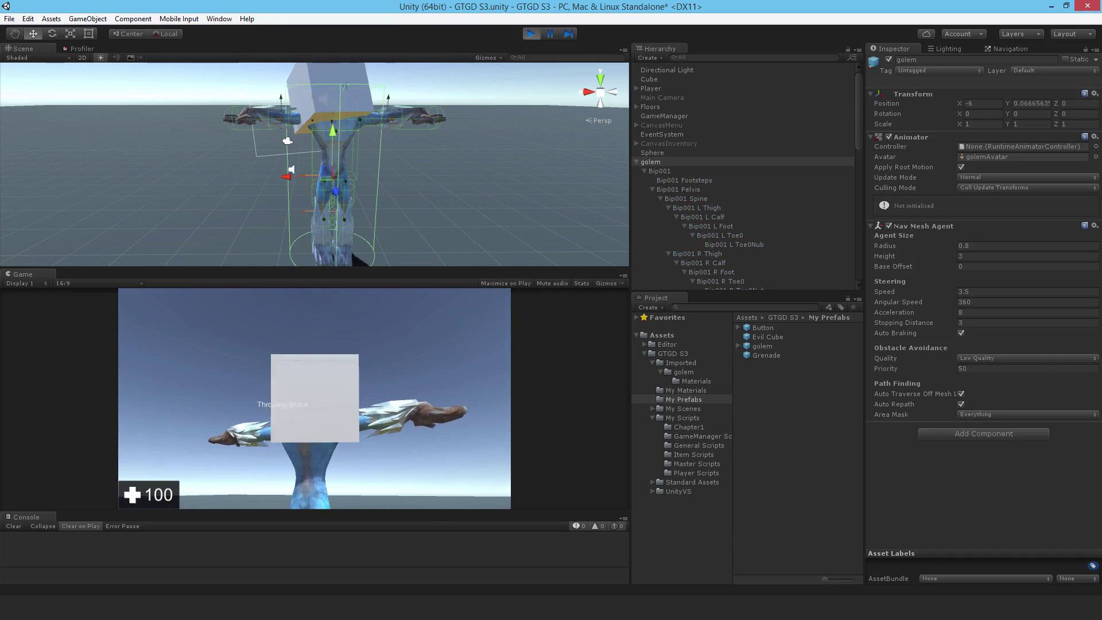
{"action": "key", "text": "w"}
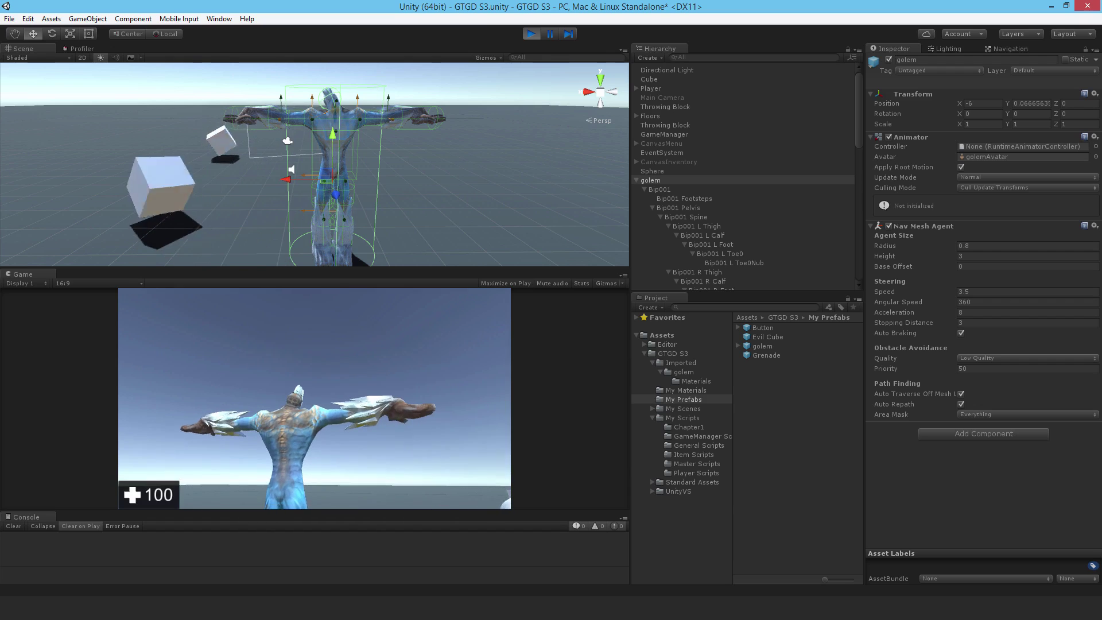
{"action": "key", "text": "s"}
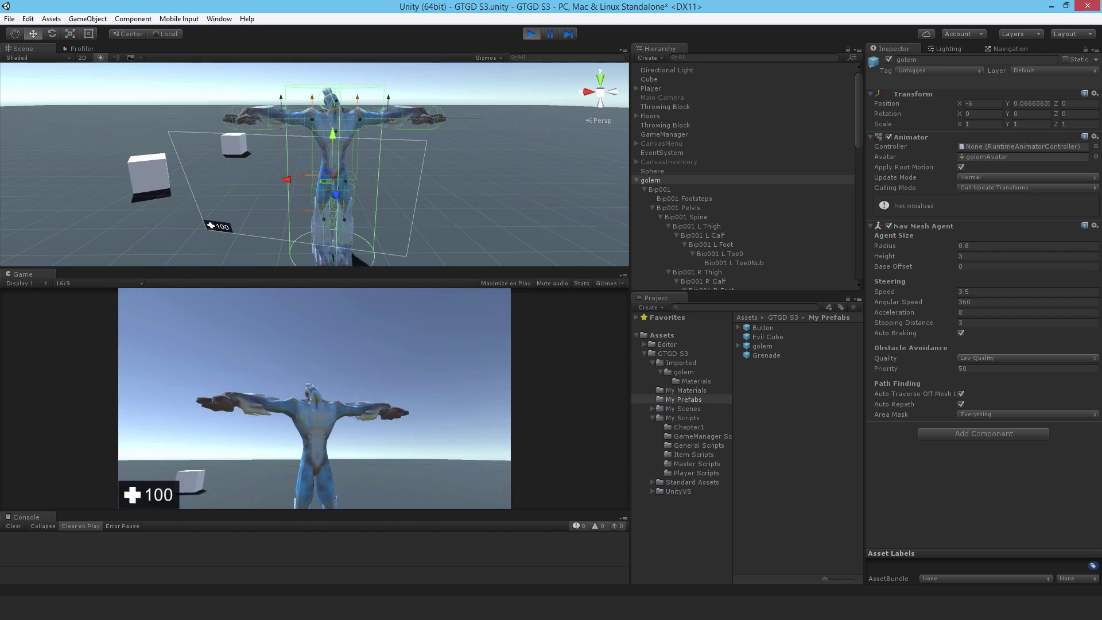
{"action": "key", "text": "s"}
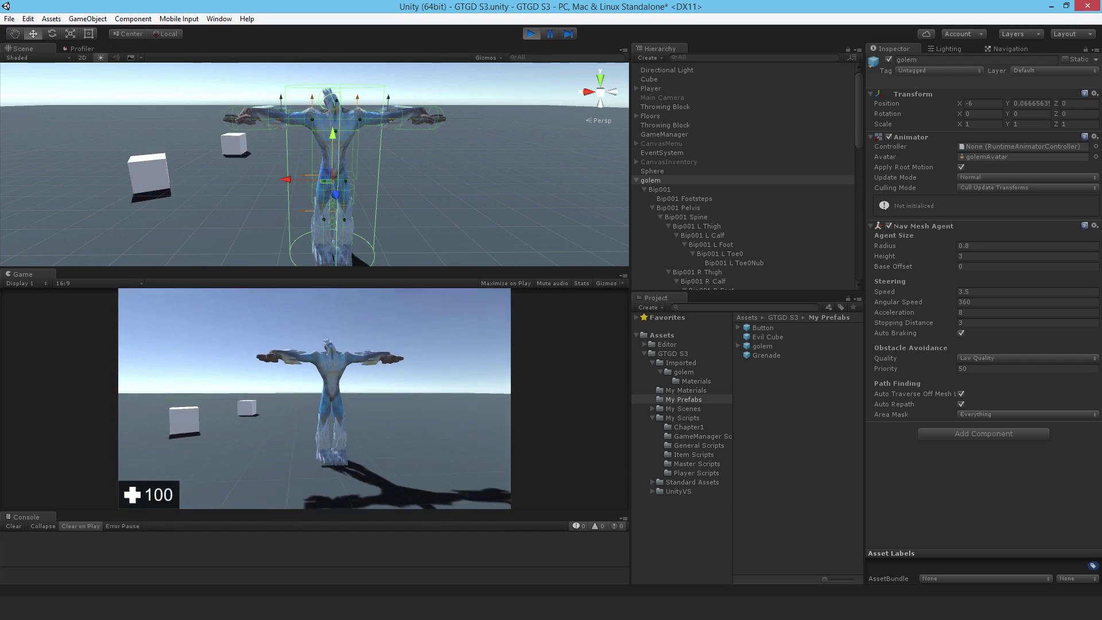
{"action": "key", "text": "w"}
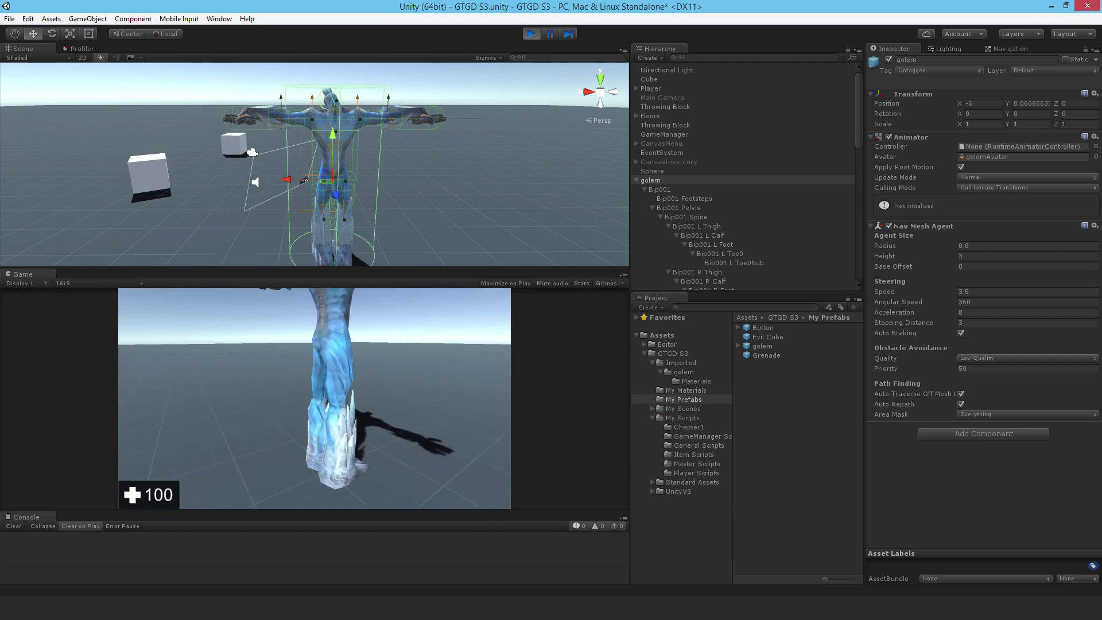
{"action": "key", "text": "s"}
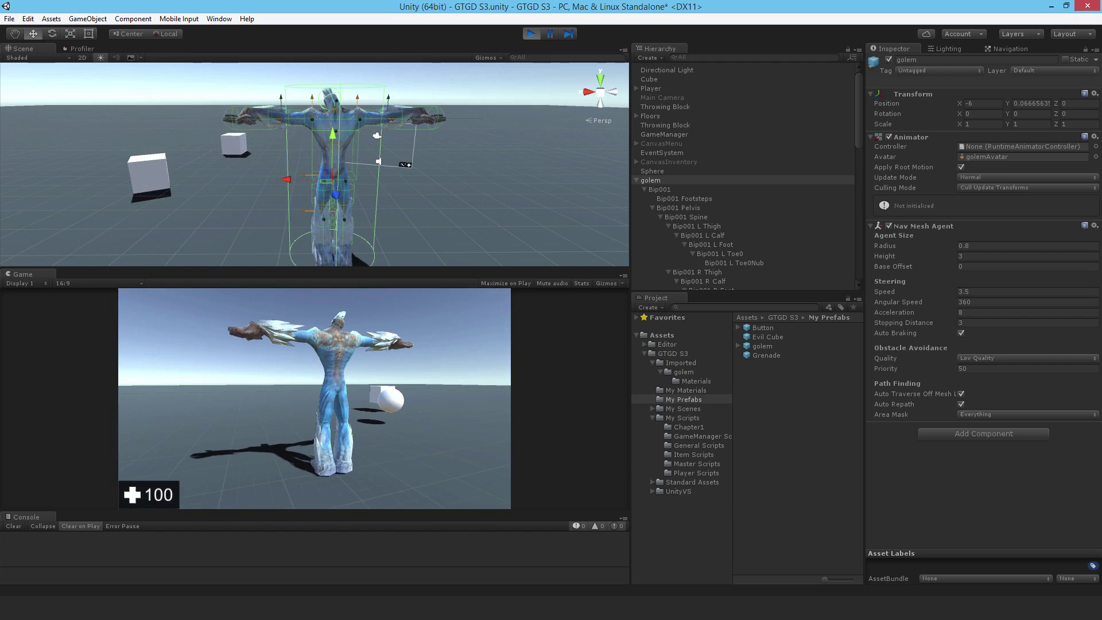
{"action": "key", "text": "d"}
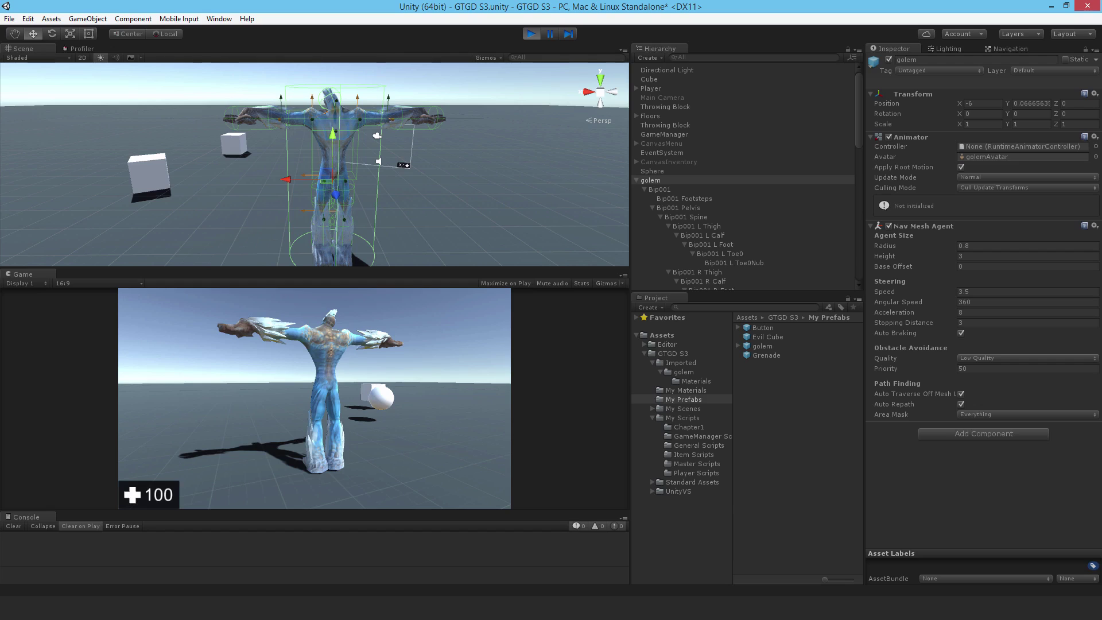